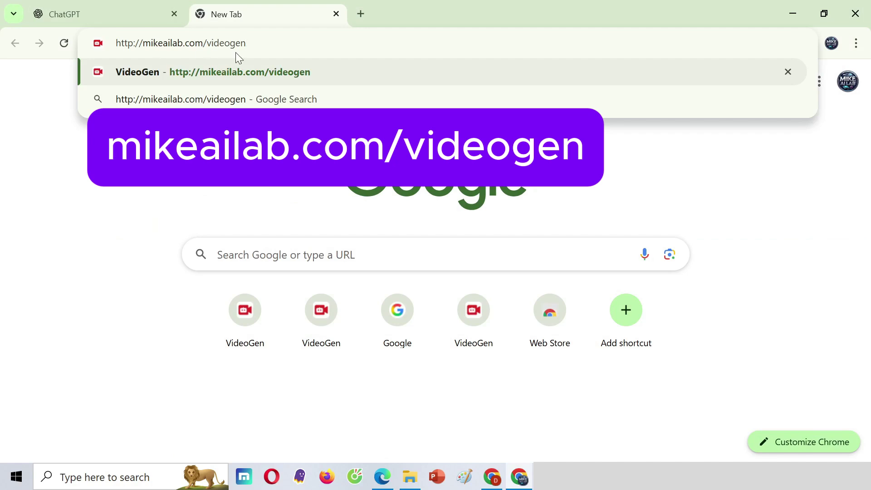
# Open mikeailab.com/videogen and choose Generative images as the media source for the new video project.
pyautogui.moveTo(261, 46); pyautogui.dragTo(97, 45)
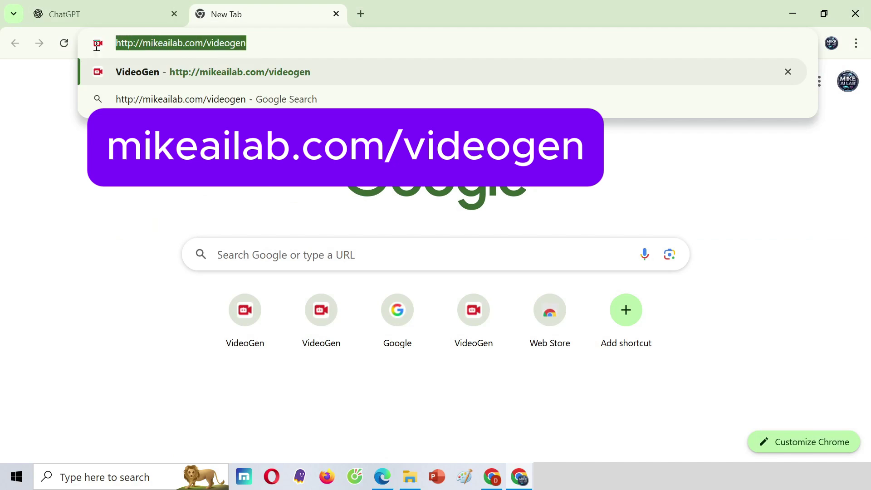
pyautogui.click(287, 66)
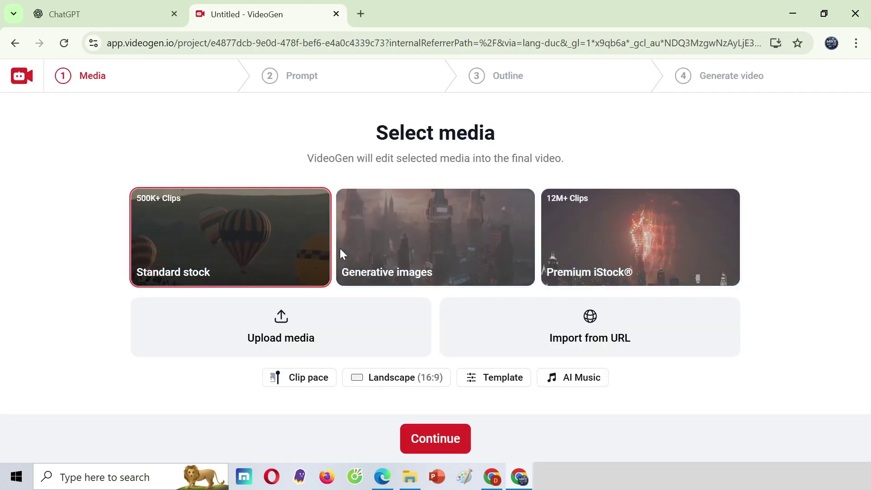
pyautogui.click(408, 239)
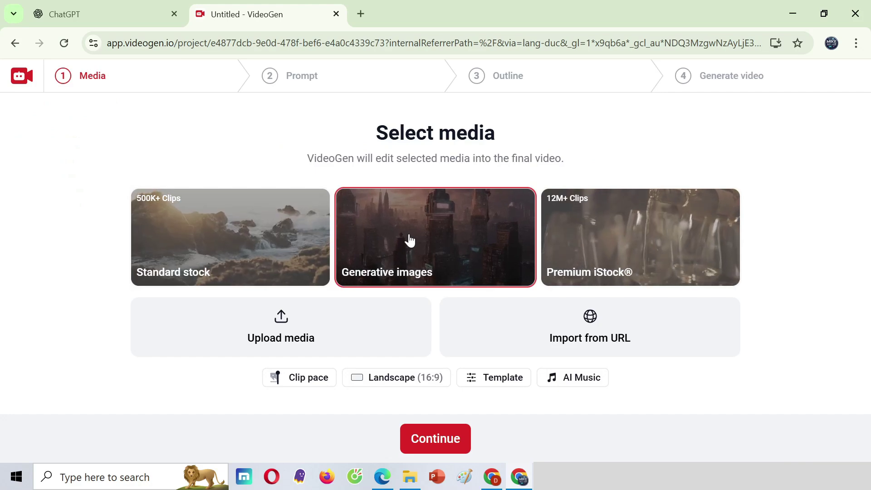
# Set the clip pace to Medium, keep the Landscape (16:9) format, and continue to the prompt stage.
pyautogui.click(304, 377)
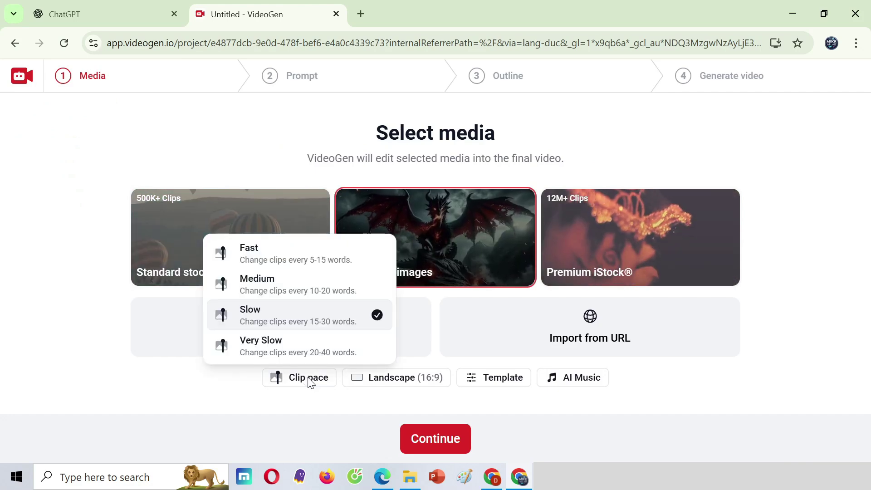
pyautogui.click(278, 287)
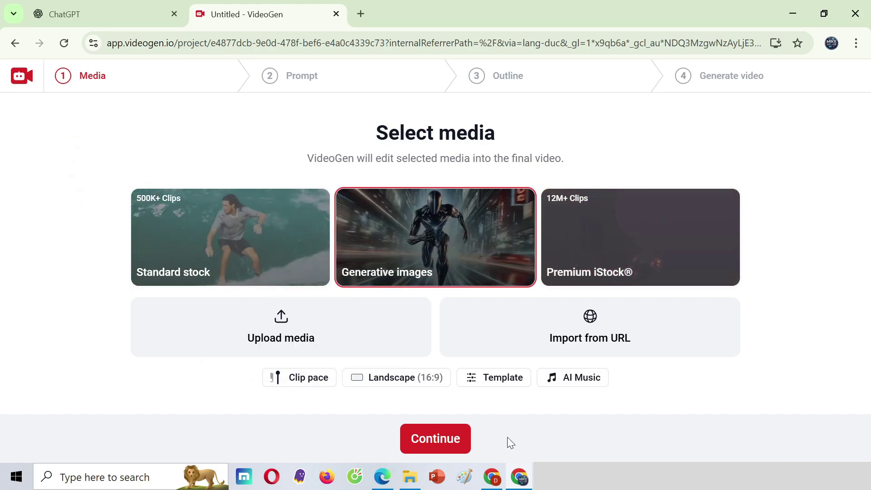
pyautogui.click(416, 381)
pyautogui.click(480, 342)
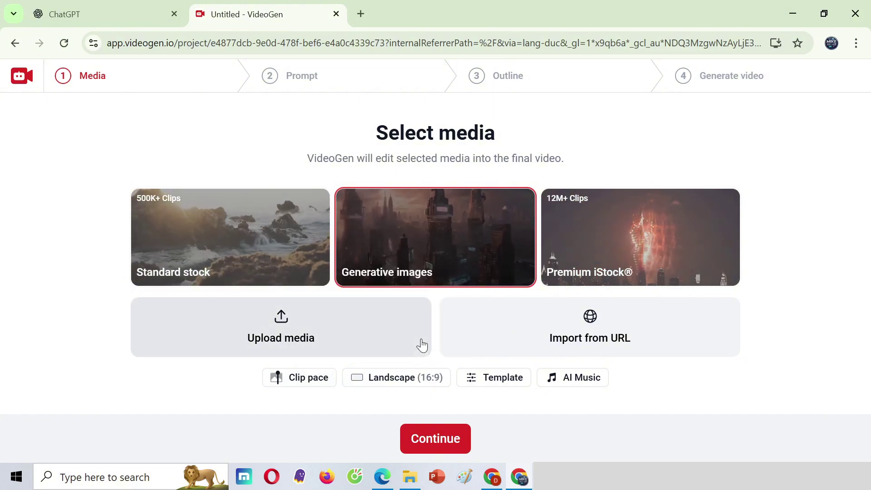
pyautogui.click(449, 447)
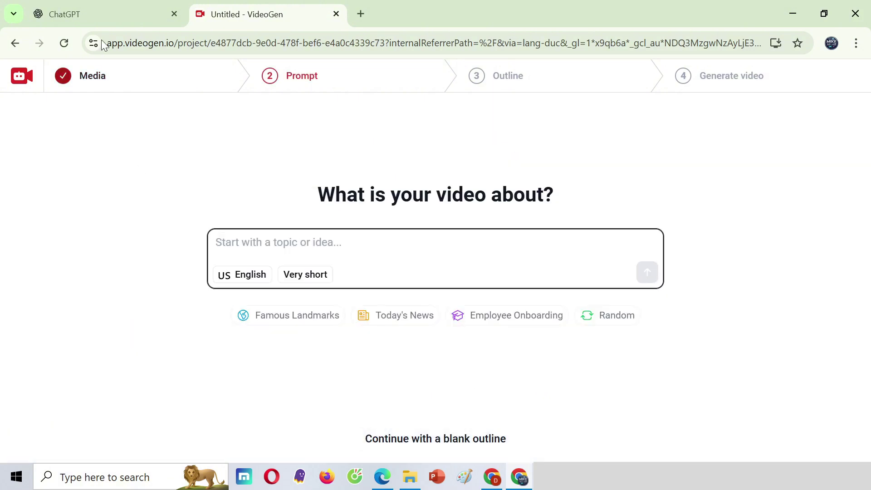
# Switch to ChatGPT, review the prepared three-step storytelling prompt covering categories, titles and script, and submit it.
pyautogui.click(105, 12)
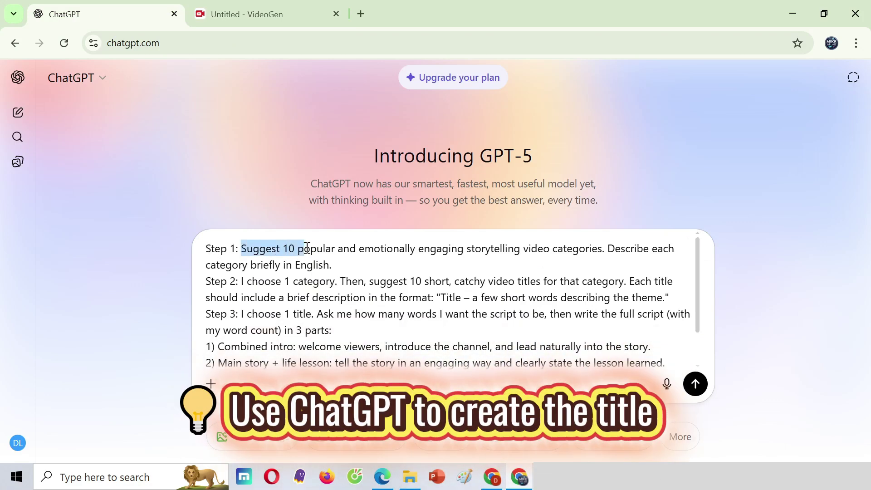
pyautogui.moveTo(322, 250); pyautogui.dragTo(333, 266)
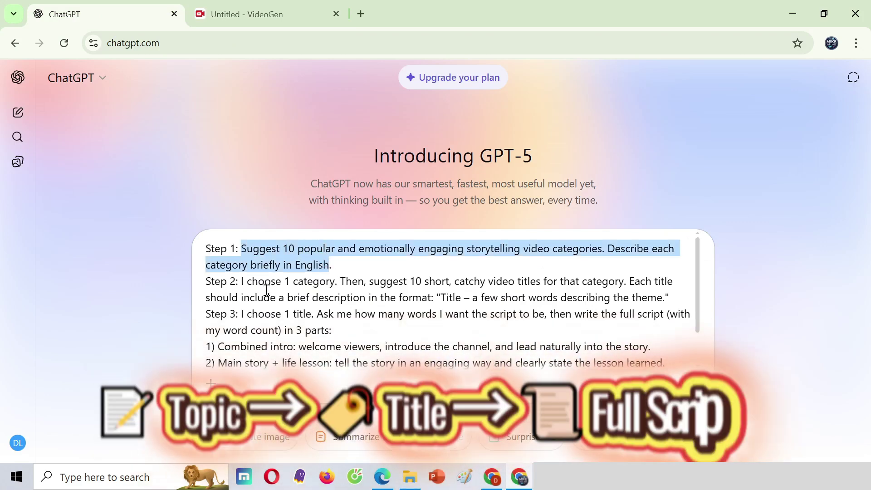
pyautogui.click(265, 281)
pyautogui.moveTo(207, 281); pyautogui.dragTo(406, 282)
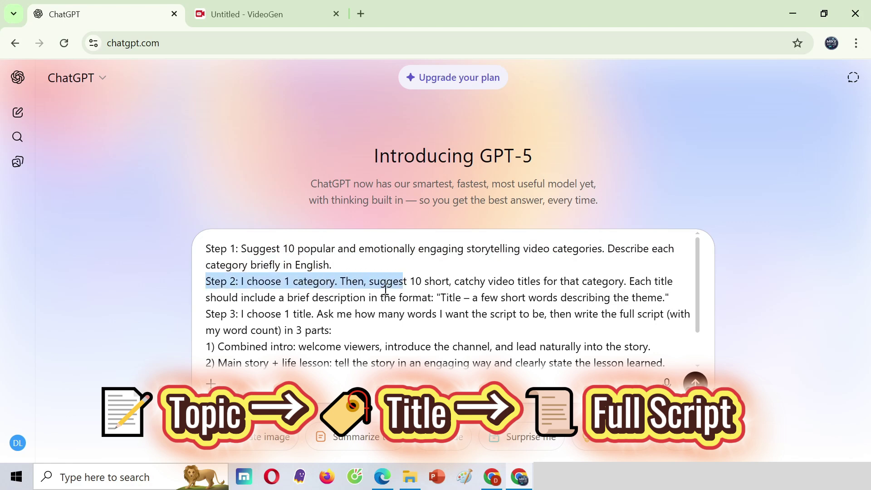
pyautogui.scroll(-1, 336, 320)
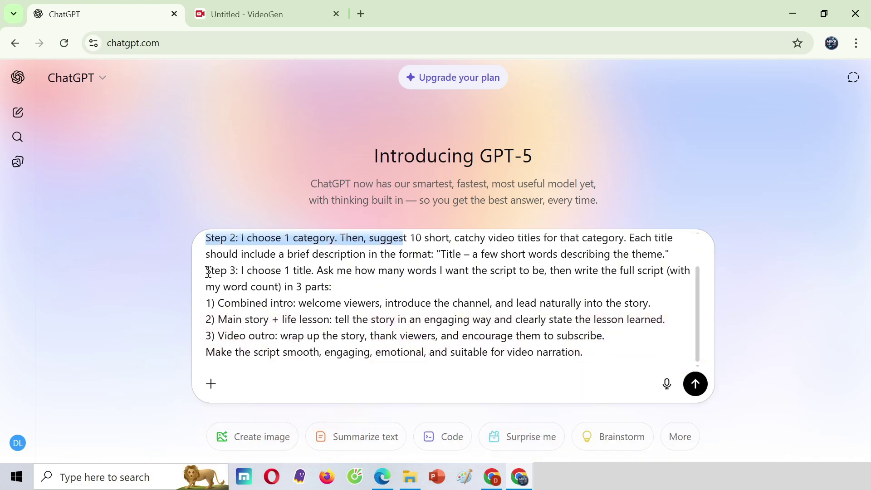
pyautogui.moveTo(205, 270); pyautogui.dragTo(326, 284)
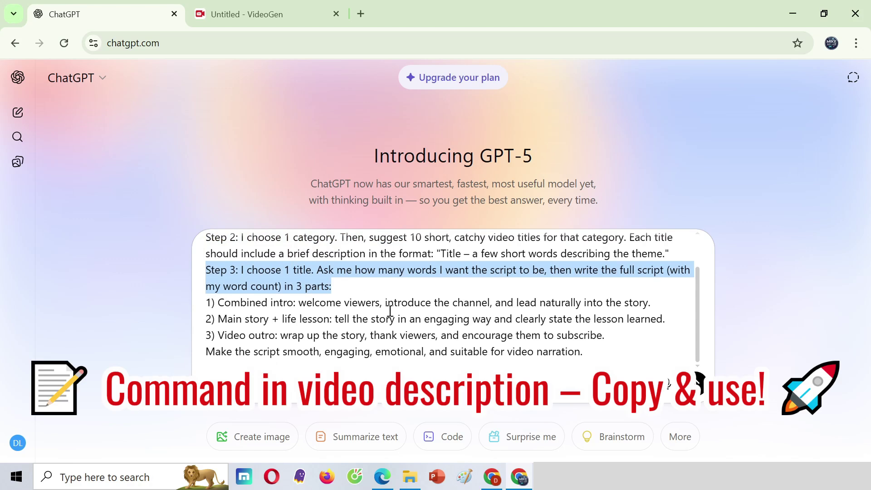
pyautogui.scroll(1, 390, 311)
pyautogui.click(385, 269)
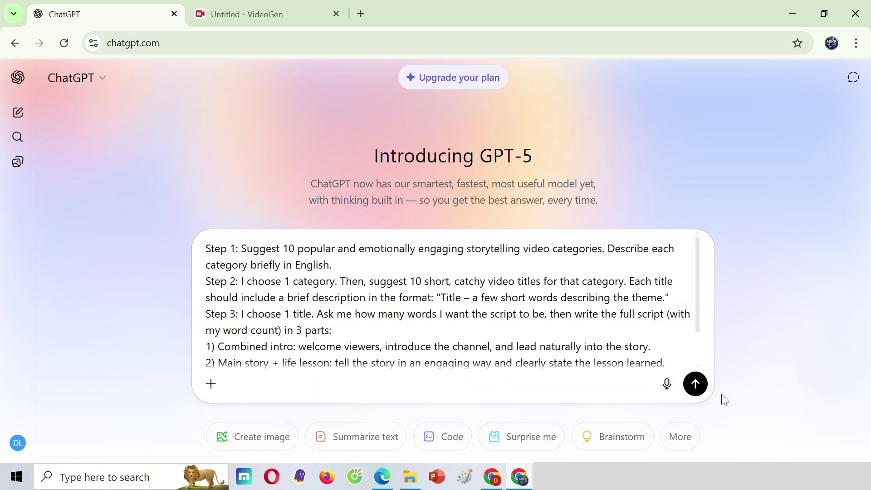
pyautogui.click(695, 385)
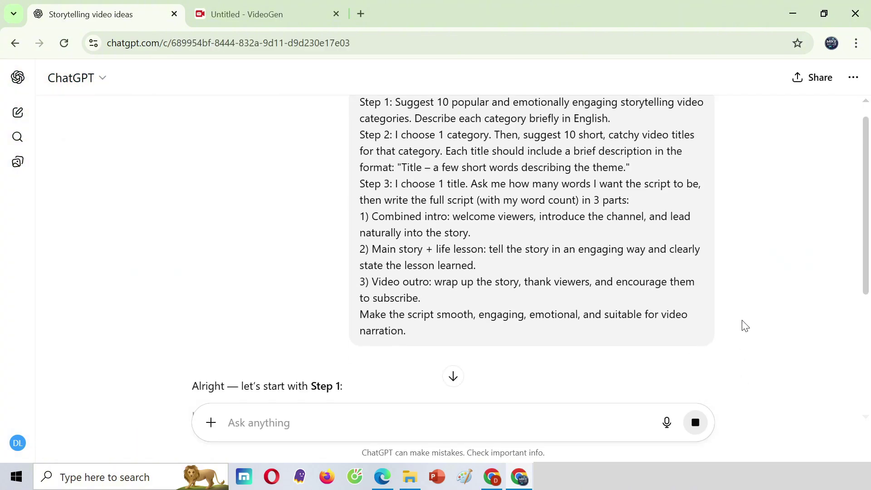
# Review the suggested storytelling categories and reply with 2 to choose Acts of Kindness.
pyautogui.scroll(-3, 729, 327)
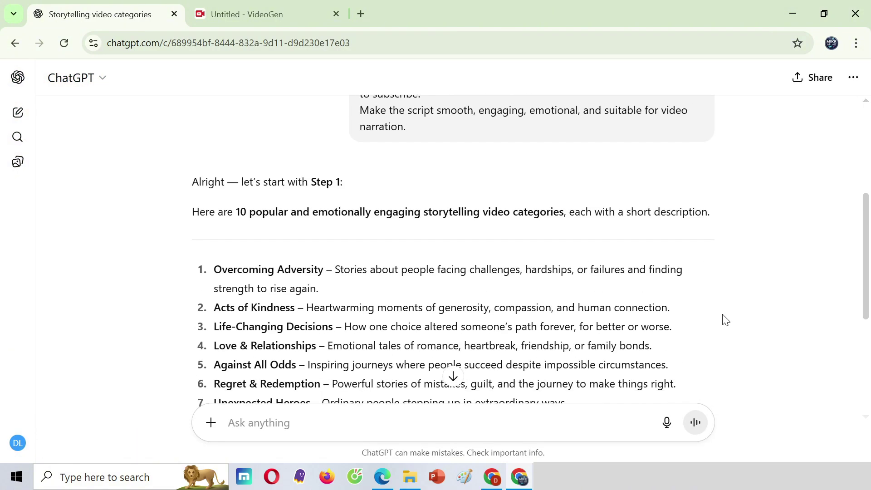
pyautogui.scroll(-2, 725, 320)
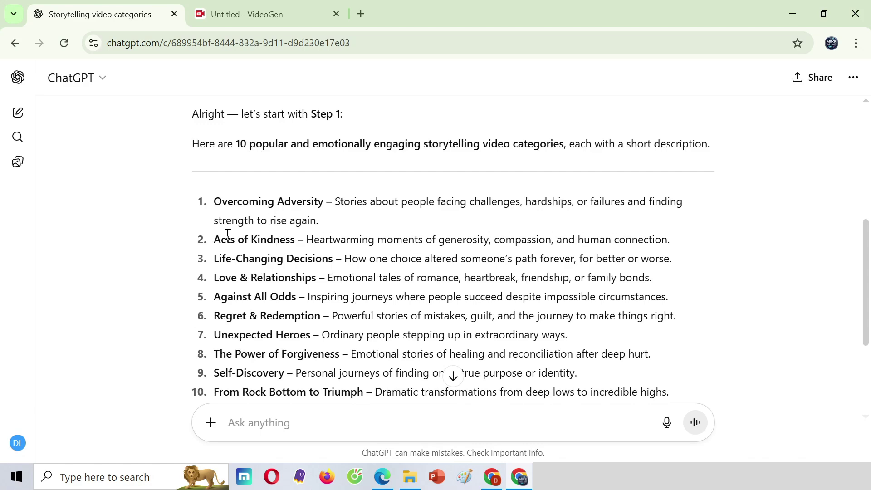
pyautogui.scroll(-2, 228, 234)
pyautogui.moveTo(294, 173); pyautogui.dragTo(215, 172)
pyautogui.scroll(-3, 310, 257)
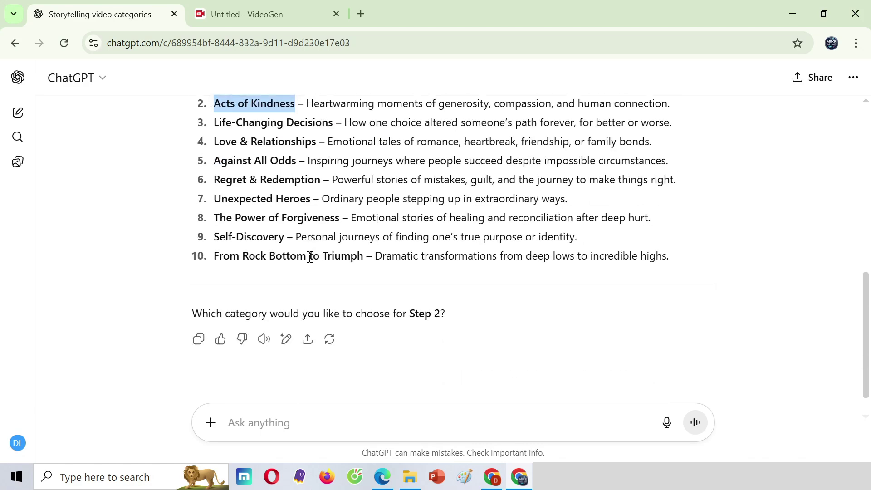
pyautogui.click(238, 426)
pyautogui.write('2')
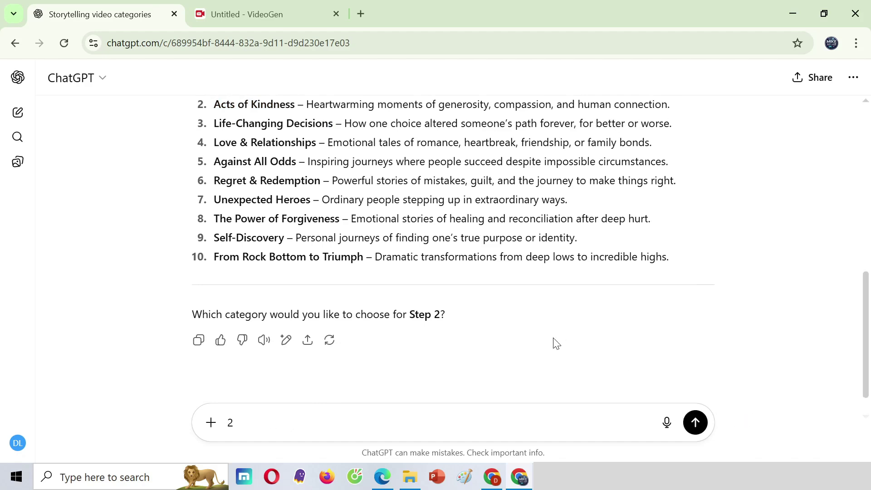
pyautogui.scroll(1, 210, 217)
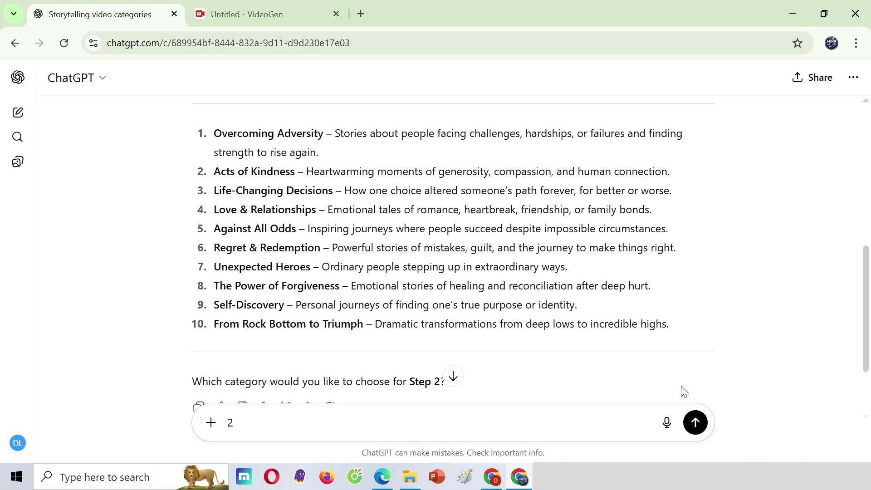
pyautogui.click(695, 423)
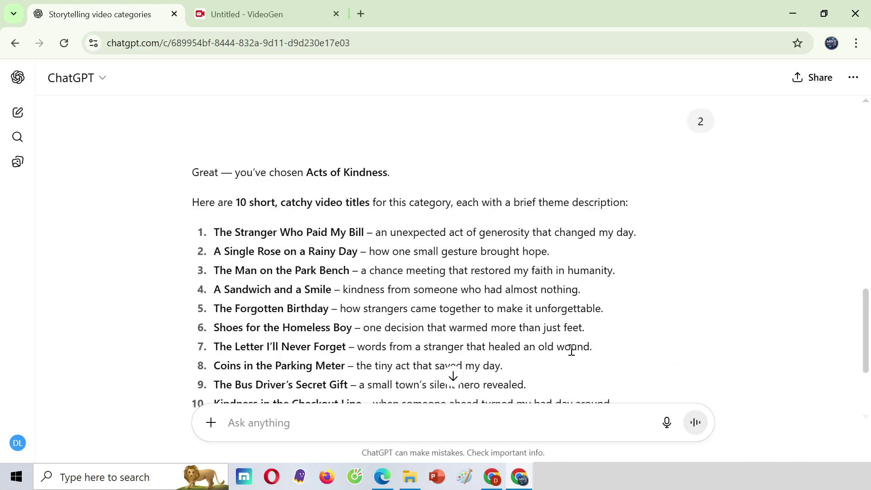
# Copy the title "A Sandwich and a Smile" from the ChatGPT suggestions into the VideoGen topic prompt.
pyautogui.moveTo(331, 289); pyautogui.dragTo(214, 289)
pyautogui.hotkey('ctrl', 'c')
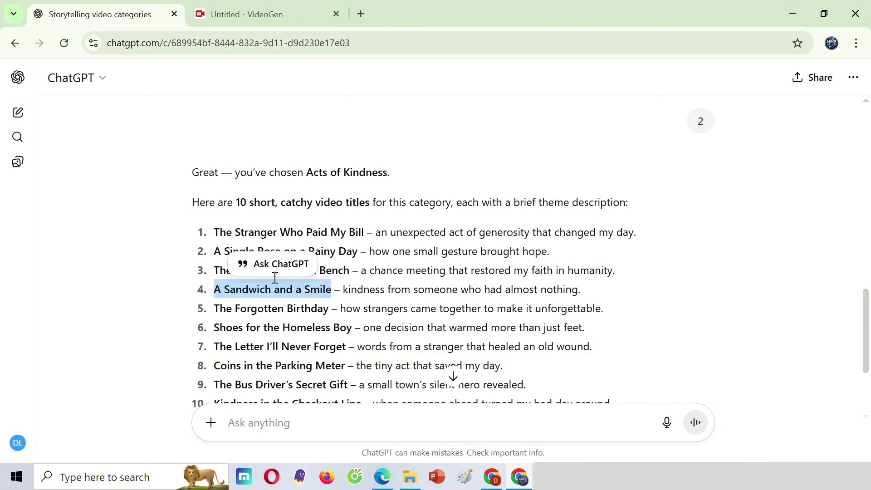
pyautogui.click(266, 16)
pyautogui.hotkey('ctrl', 'v')
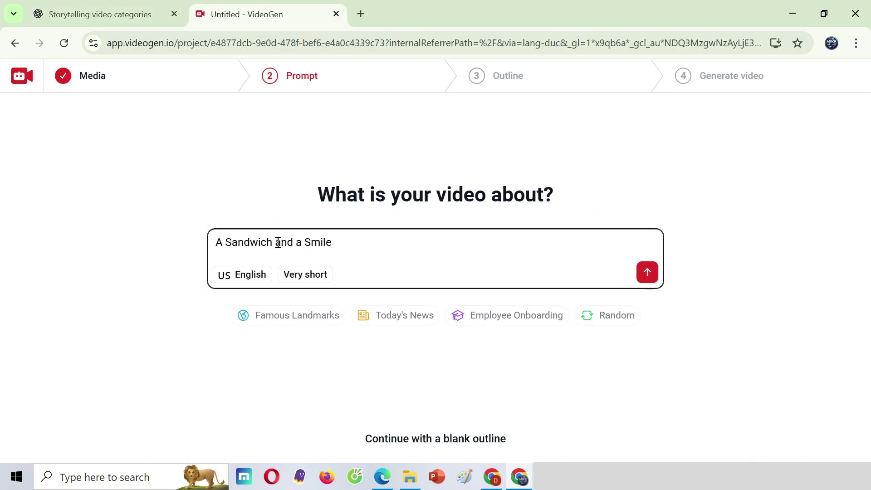
# Keep the script language as English, set its length to Medium (~300 words), and submit the prompt to create the outline.
pyautogui.click(254, 279)
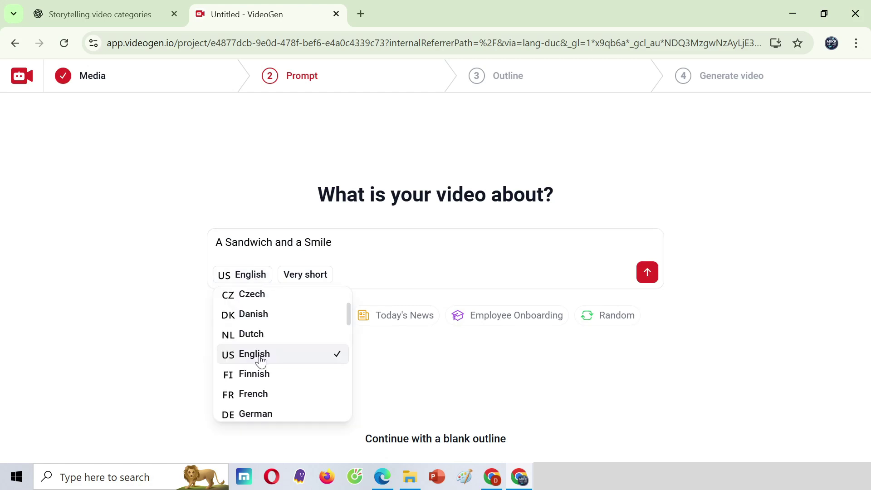
pyautogui.scroll(-3, 258, 360)
pyautogui.scroll(2, 271, 369)
pyautogui.scroll(2, 252, 347)
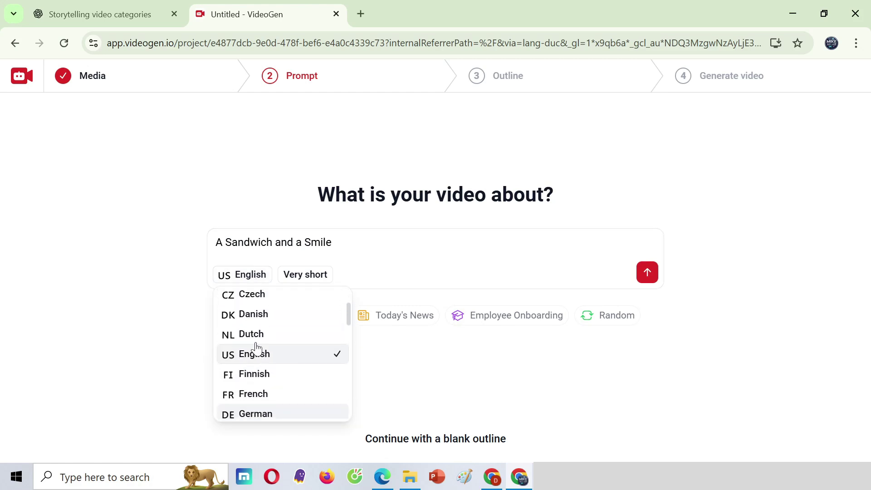
pyautogui.click(253, 354)
pyautogui.click(306, 283)
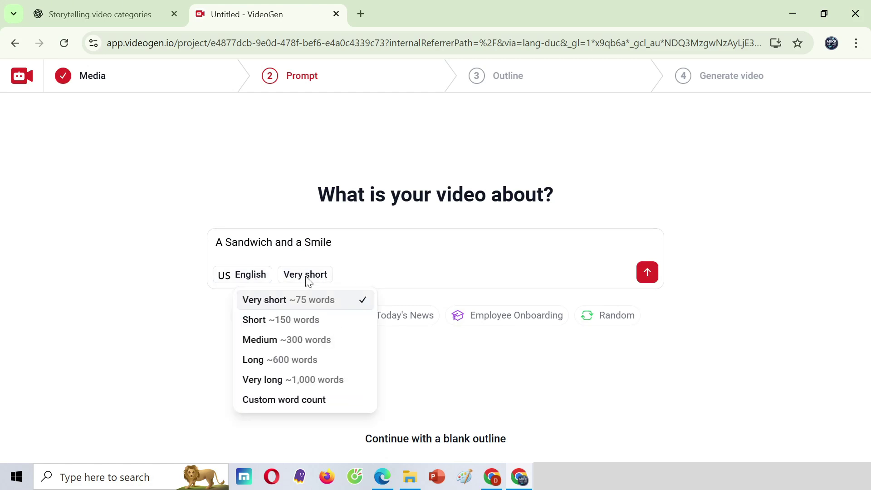
pyautogui.click(282, 340)
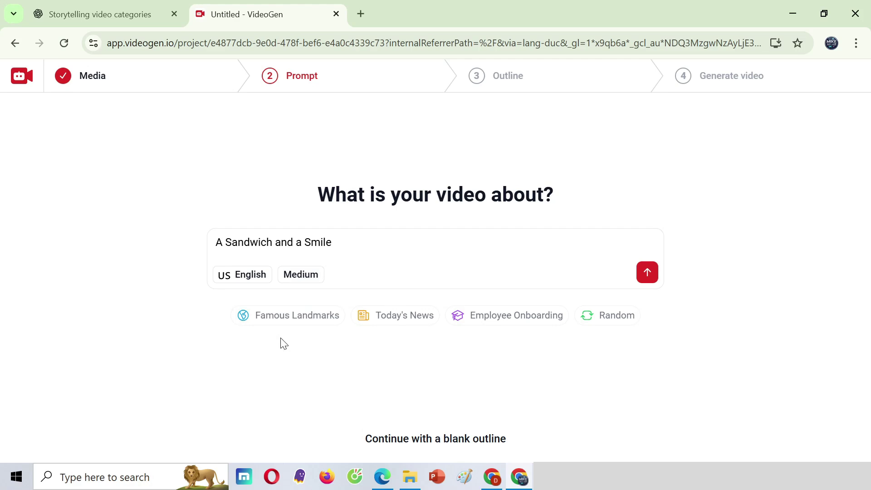
pyautogui.click(647, 274)
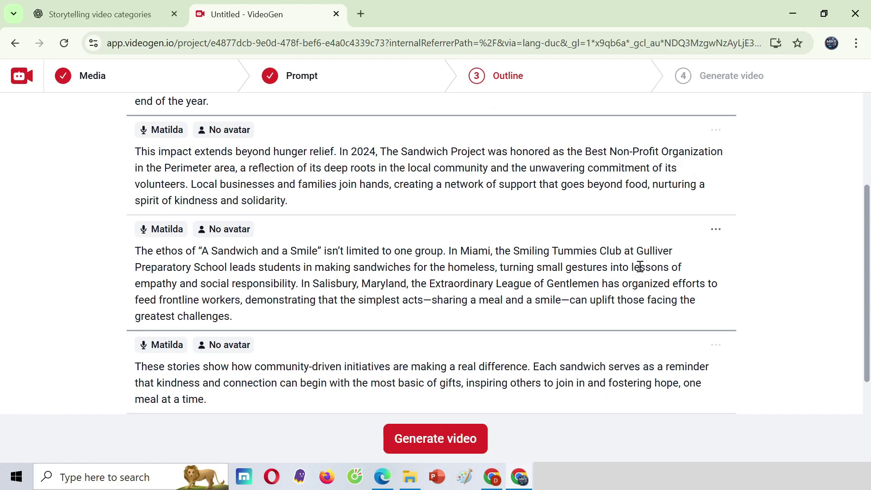
# Generate the video from the outline and preview its opening seconds.
pyautogui.click(442, 445)
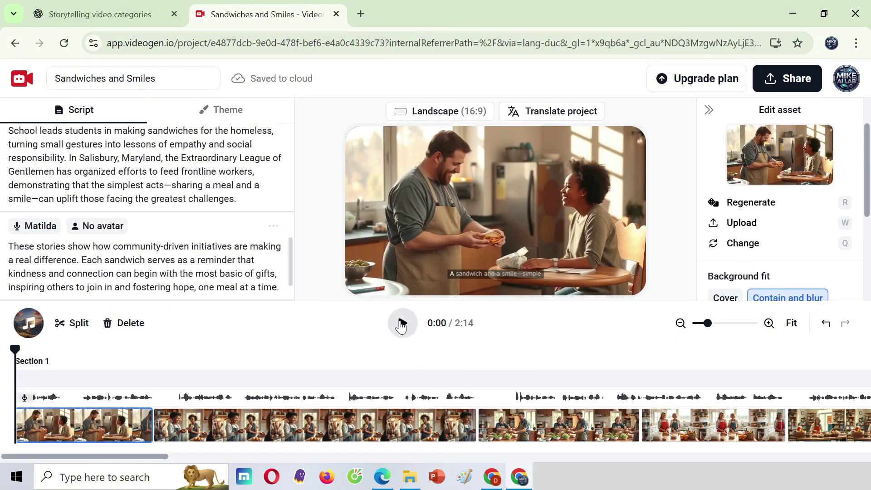
pyautogui.click(402, 323)
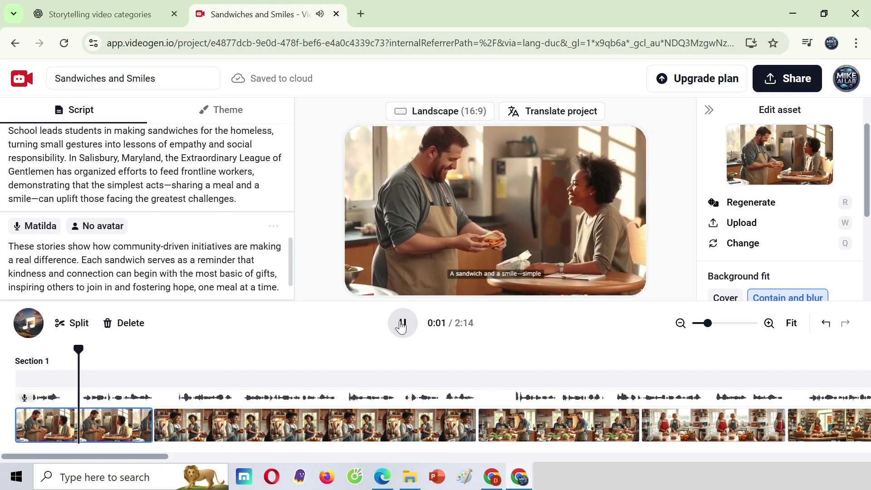
pyautogui.click(397, 324)
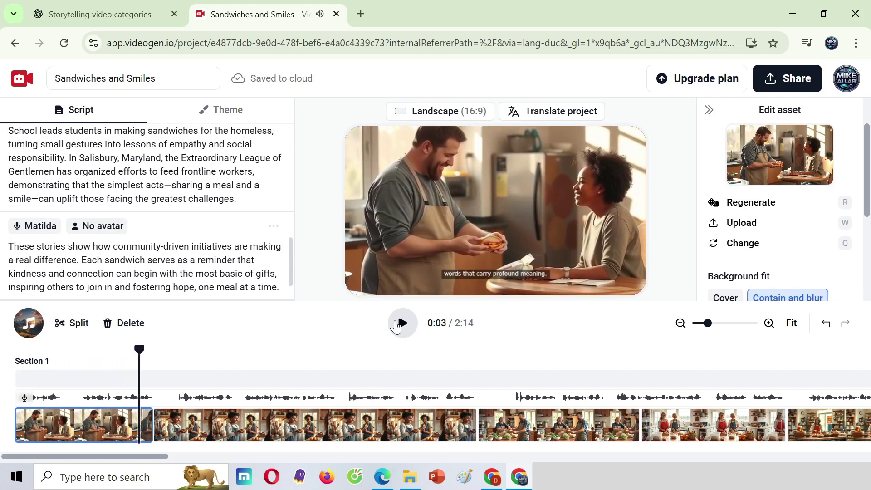
# Insert a text section above the first script section reading "Welcome to our channel/ Today, I will share you a good".
pyautogui.scroll(8, 210, 257)
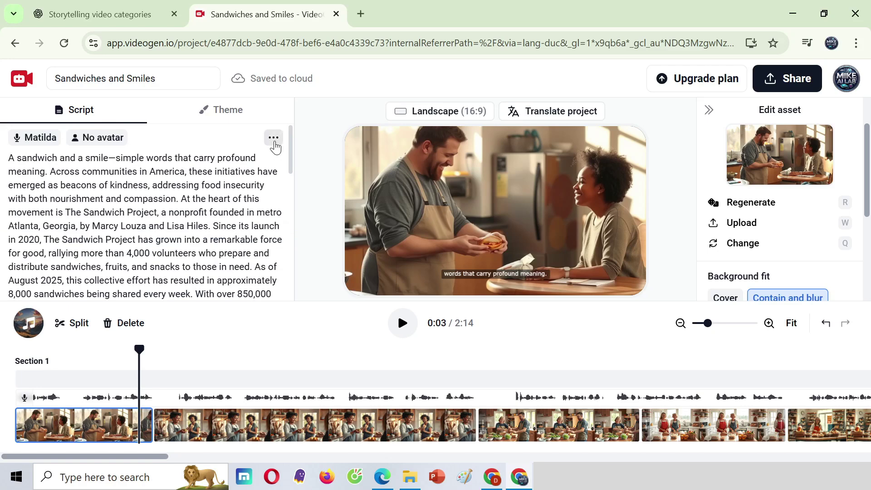
pyautogui.click(273, 137)
pyautogui.moveTo(327, 213)
pyautogui.click(431, 181)
pyautogui.write('Welcome to our channe')
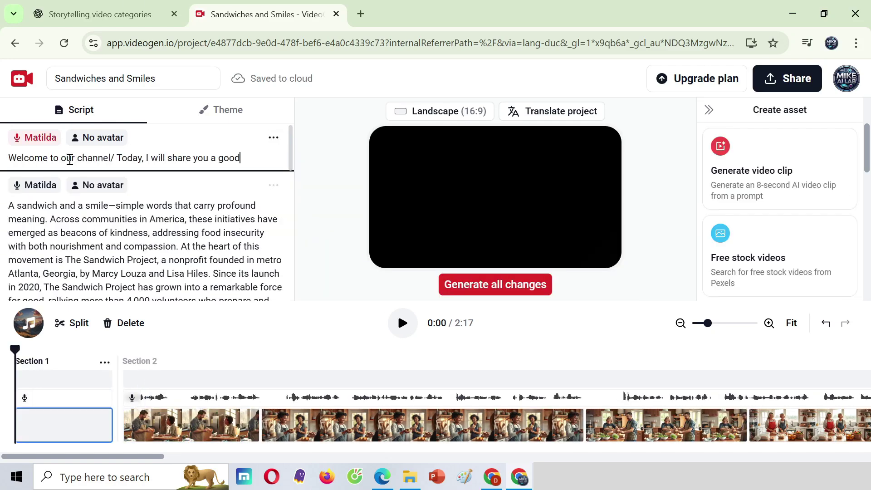
pyautogui.write('l/ Today, I will share you a good')
# Add a new text section at the end of the script reading "Thank you for watching! See you in the next video.".
pyautogui.scroll(-3, 142, 219)
pyautogui.click(254, 272)
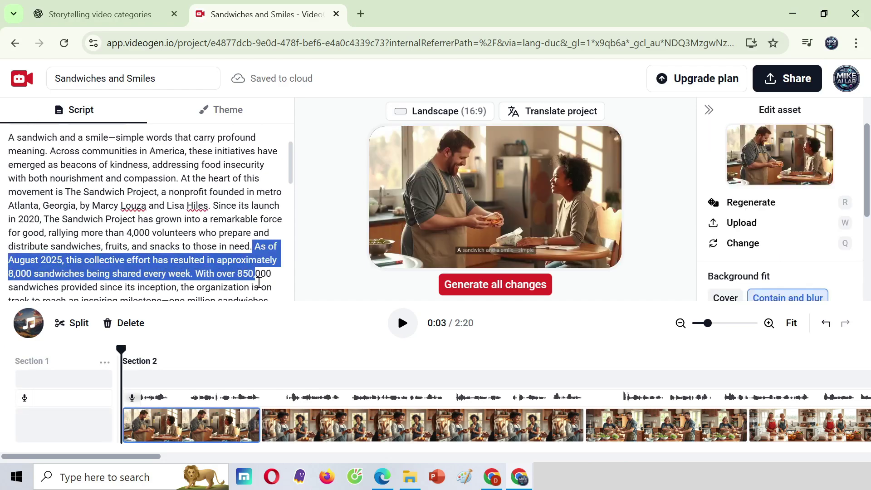
pyautogui.scroll(-10, 227, 218)
pyautogui.click(62, 270)
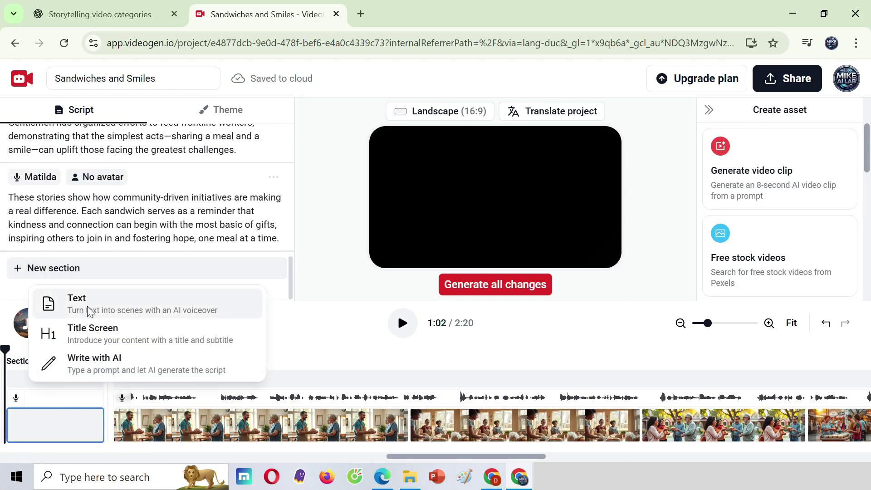
pyautogui.click(73, 297)
pyautogui.write('Thank you for watching!')
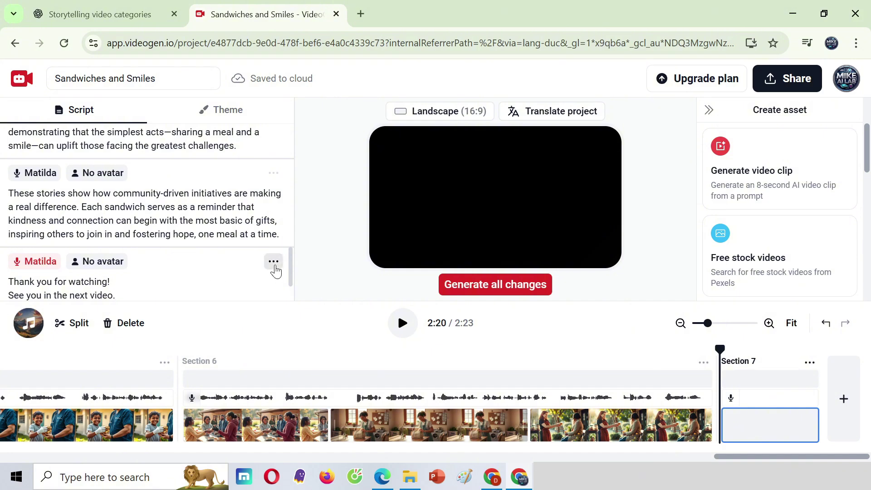
# Insert a pause marker after "See you in the next video." in the closing section and open its duration for editing.
pyautogui.click(273, 262)
pyautogui.click(316, 134)
pyautogui.doubleClick(151, 295)
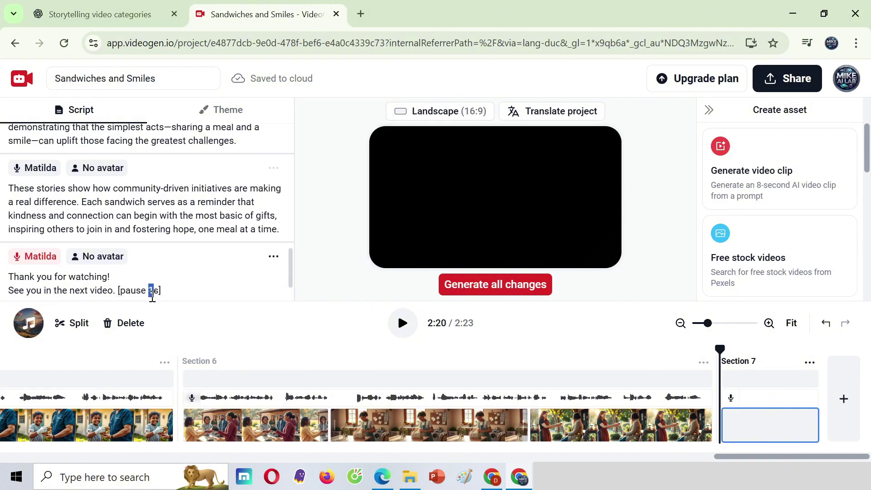
pyautogui.scroll(-1, 153, 298)
pyautogui.click(152, 245)
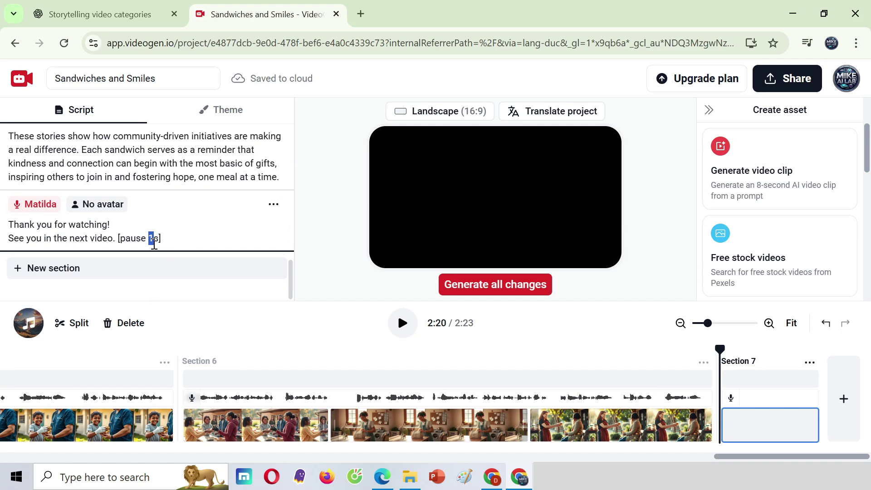
# Create a [pause 1s] marker in the "These stories show" section and paste it at the end of the "The ethos of" section.
pyautogui.scroll(1, 190, 227)
pyautogui.click(282, 244)
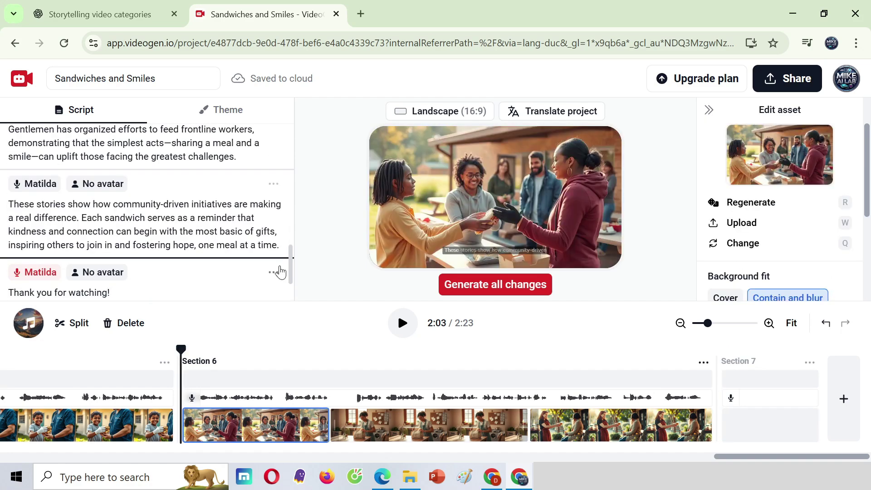
pyautogui.click(273, 184)
pyautogui.click(352, 239)
pyautogui.moveTo(52, 258); pyautogui.dragTo(12, 258)
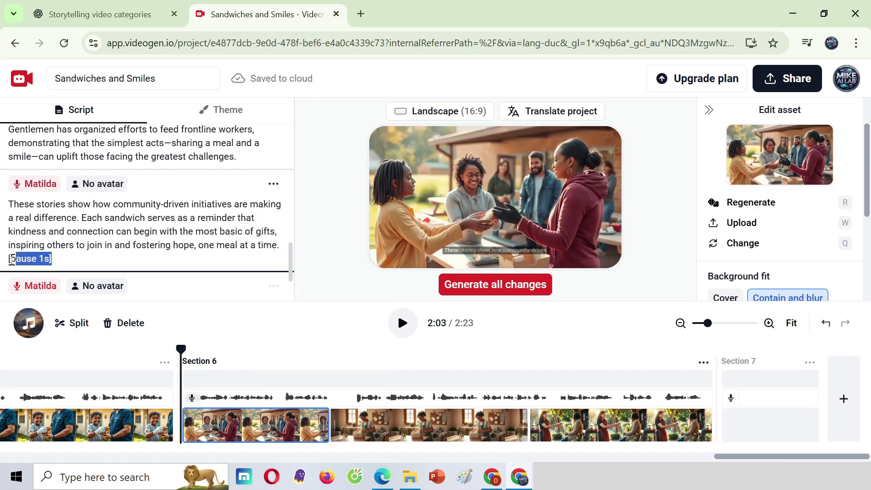
pyautogui.hotkey('ctrl', 'x')
pyautogui.scroll(1, 185, 220)
pyautogui.click(274, 252)
pyautogui.hotkey('ctrl', 'v')
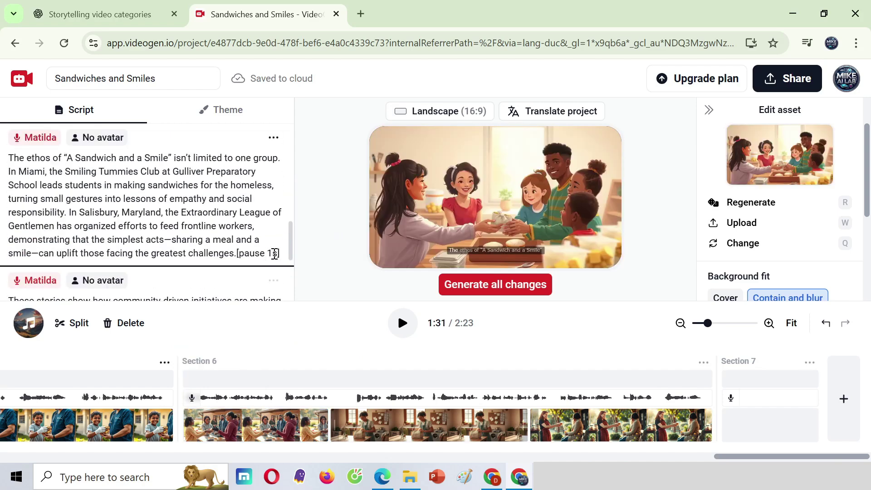
# Paste the [pause 1s] marker at the end of the "This impact extends", "As of August 2025" and "A sandwich and a smile" sections.
pyautogui.scroll(3, 182, 217)
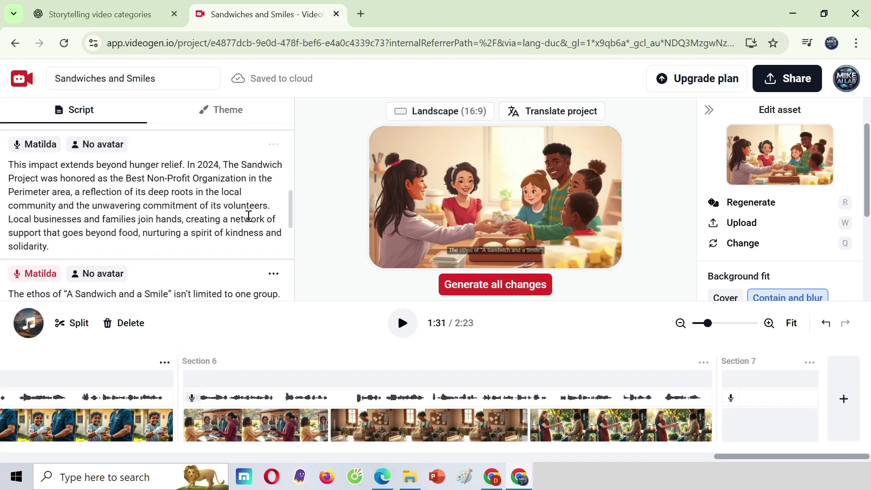
pyautogui.click(81, 247)
pyautogui.scroll(3, 83, 246)
pyautogui.click(239, 254)
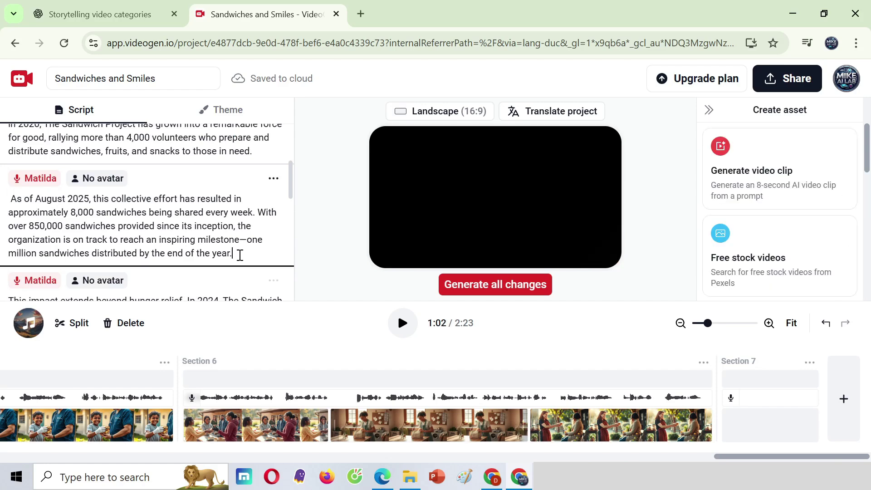
pyautogui.scroll(5, 239, 254)
pyautogui.click(256, 282)
pyautogui.hotkey('ctrl', 'v')
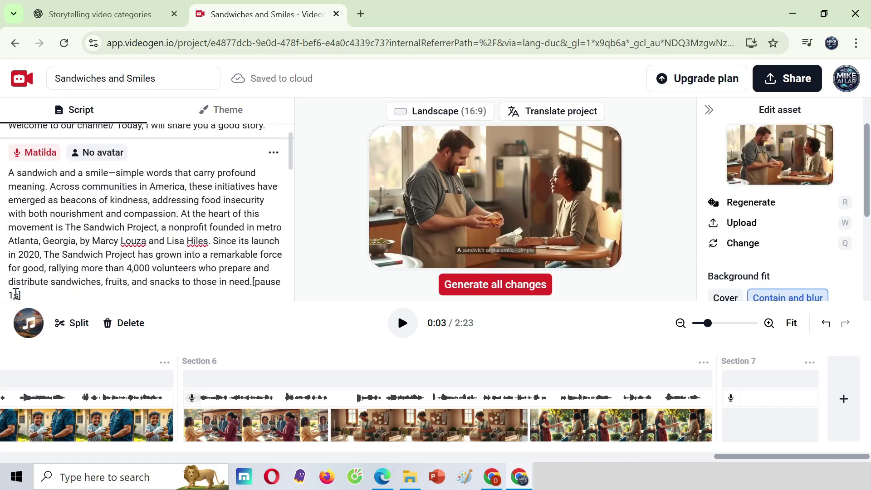
# Add a [pause 0.5s] marker at the end of the welcome section.
pyautogui.scroll(1, 183, 249)
pyautogui.click(272, 154)
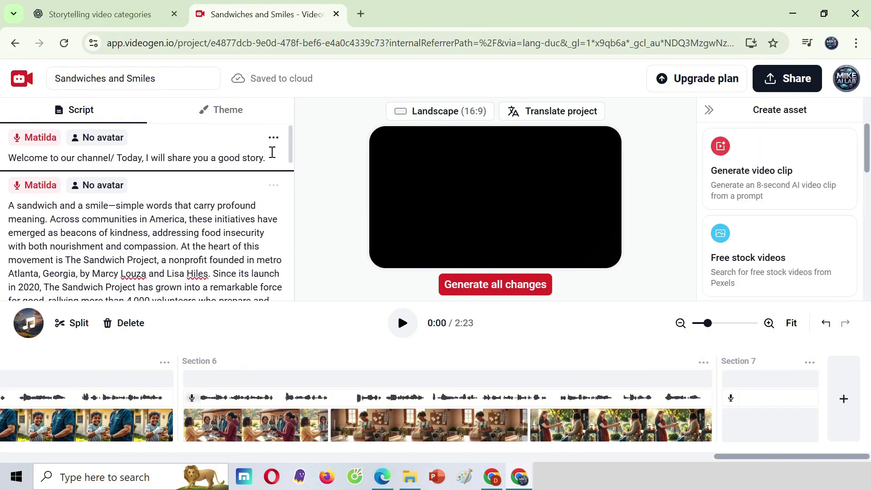
pyautogui.hotkey('ctrl', 'v')
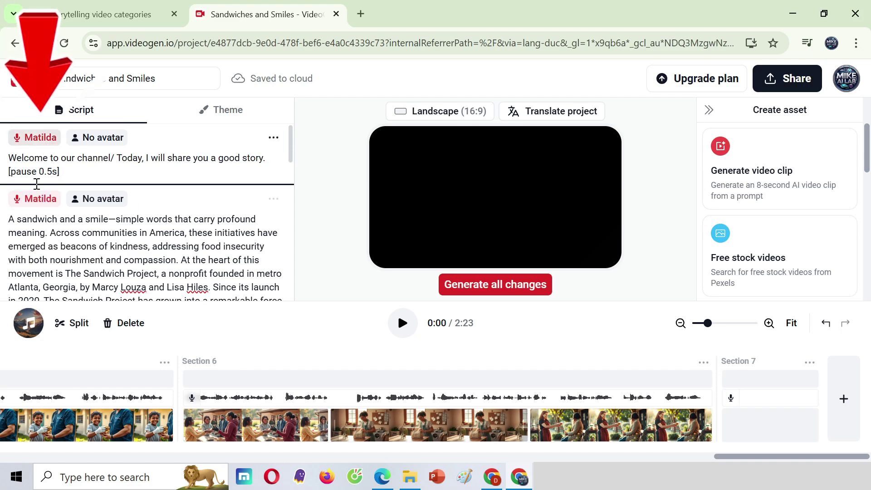
# Change the AI voice from the welcome section to Nala and apply it to all sections.
pyautogui.click(34, 138)
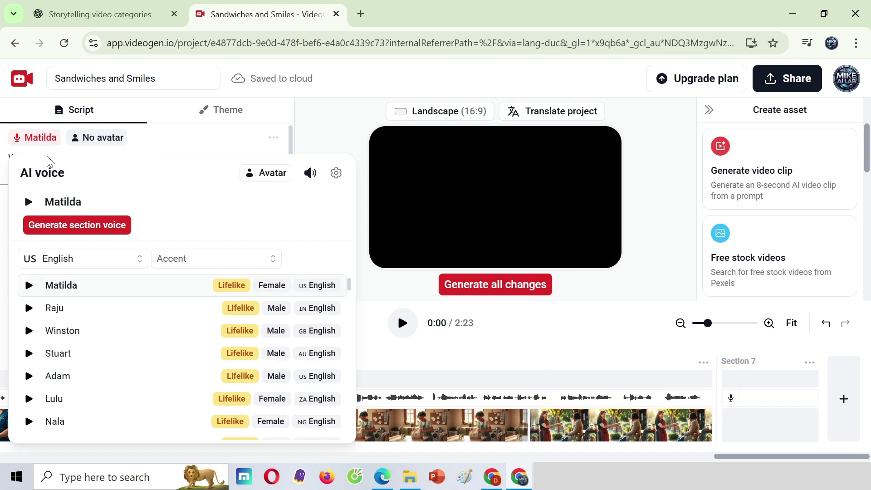
pyautogui.click(29, 422)
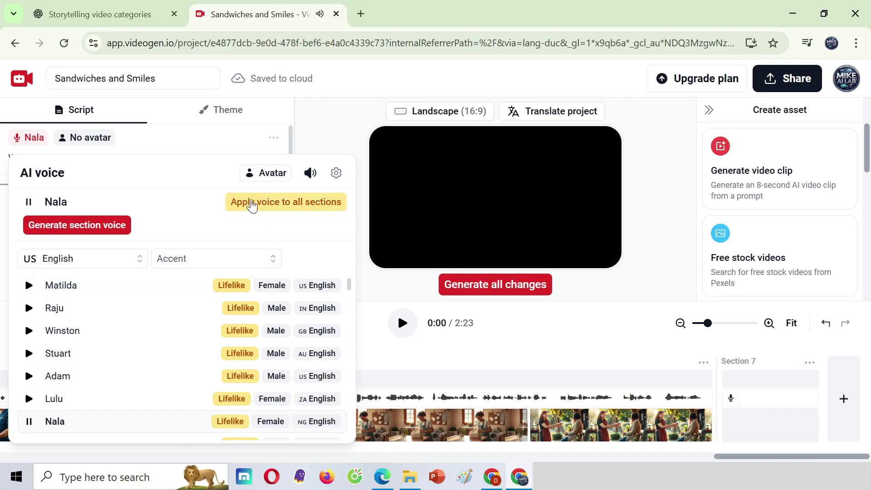
pyautogui.click(261, 203)
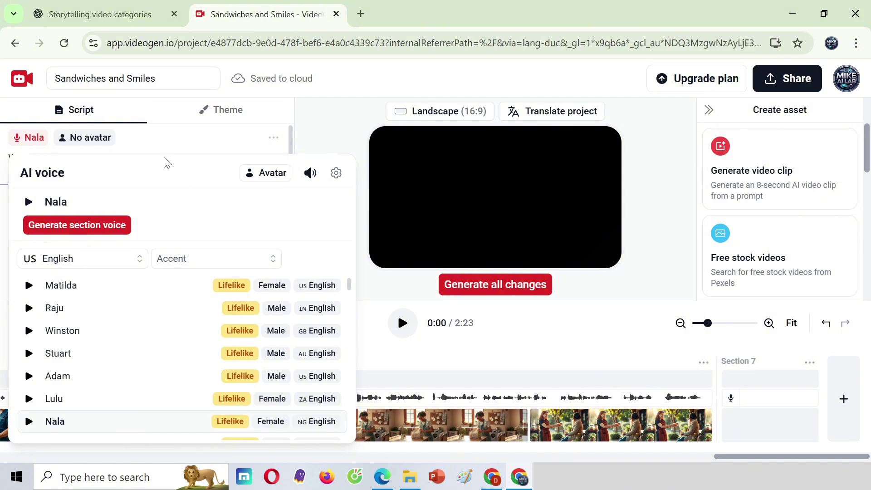
# Play a short part of Section 6 to check its narration and captions.
pyautogui.moveTo(206, 366); pyautogui.dragTo(238, 365)
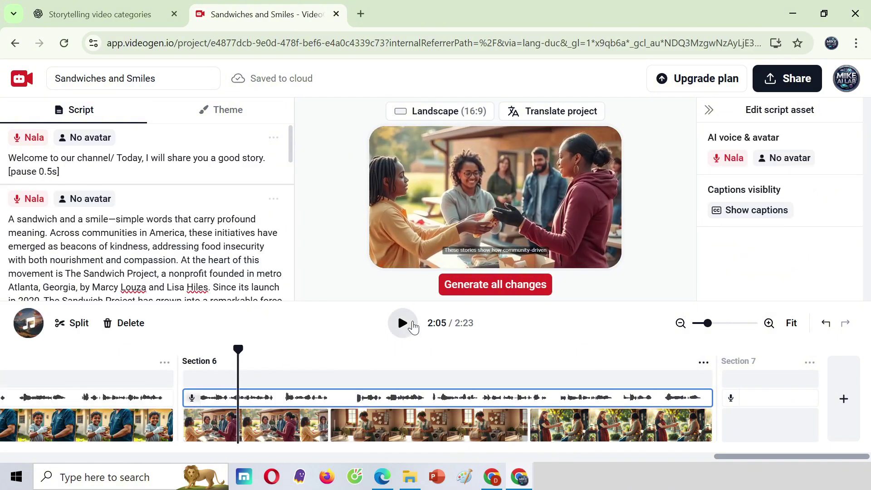
pyautogui.click(403, 323)
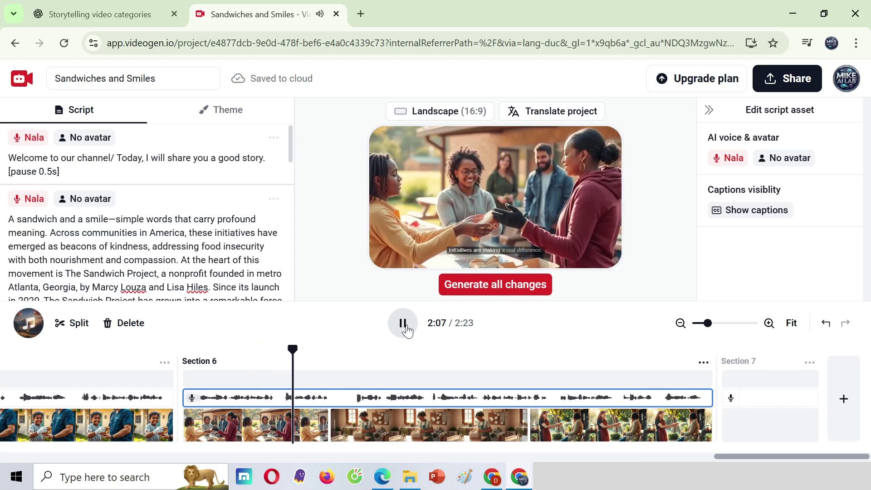
pyautogui.click(403, 322)
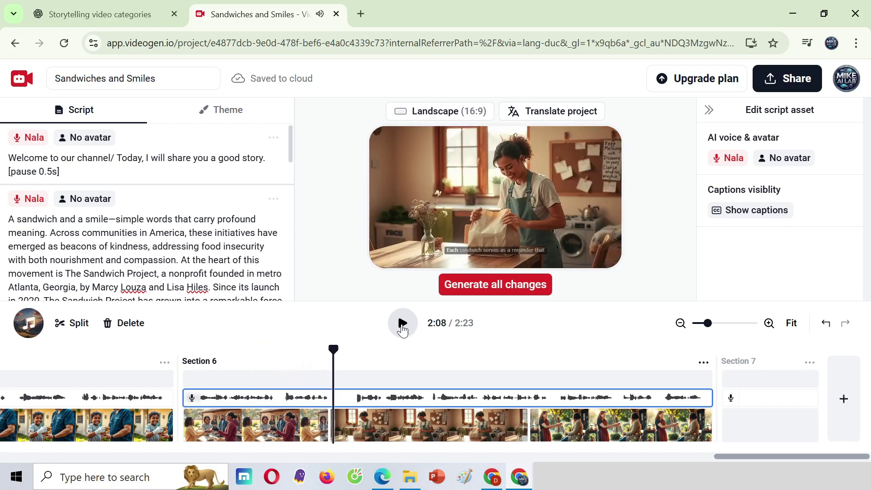
# Apply the Simple 1 preset to the theme's captions style.
pyautogui.click(226, 109)
pyautogui.scroll(-3, 191, 227)
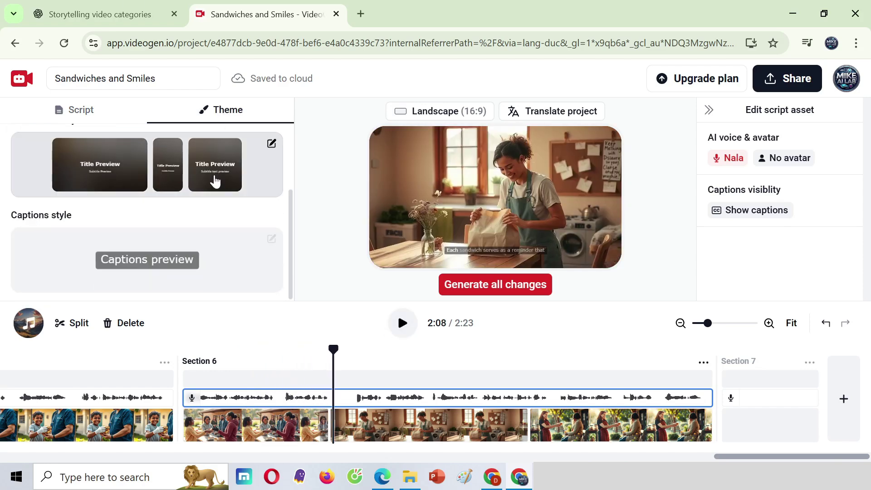
pyautogui.click(168, 277)
pyautogui.scroll(-2, 136, 254)
pyautogui.click(103, 223)
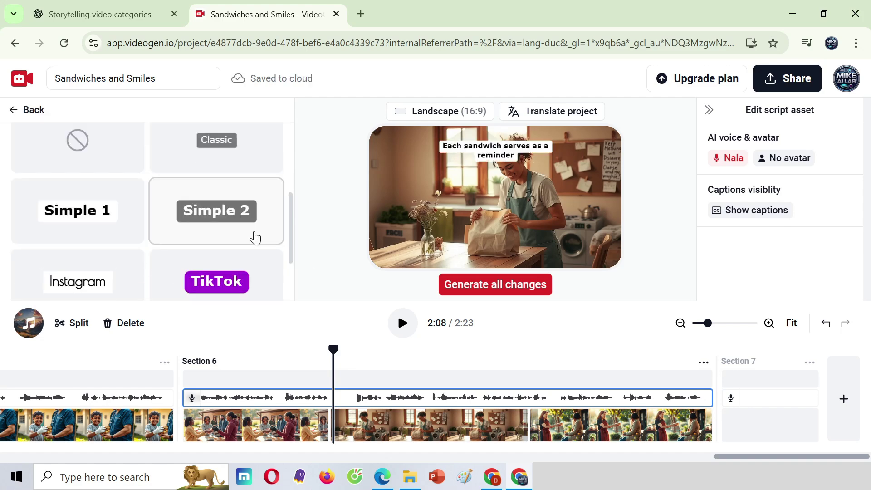
# Place the captions at the bottom of the frame, set their font size to 60, and preview them in Section 6.
pyautogui.scroll(5, 229, 147)
pyautogui.click(248, 210)
pyautogui.click(74, 137)
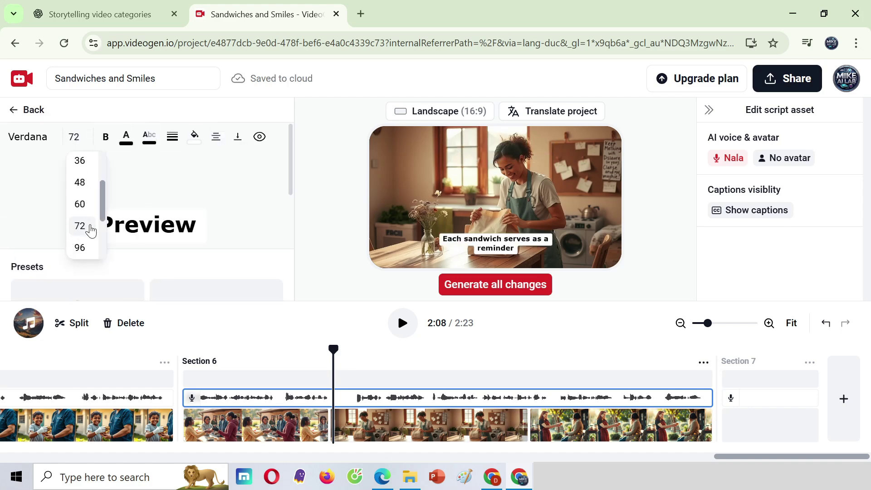
pyautogui.click(81, 203)
pyautogui.click(401, 335)
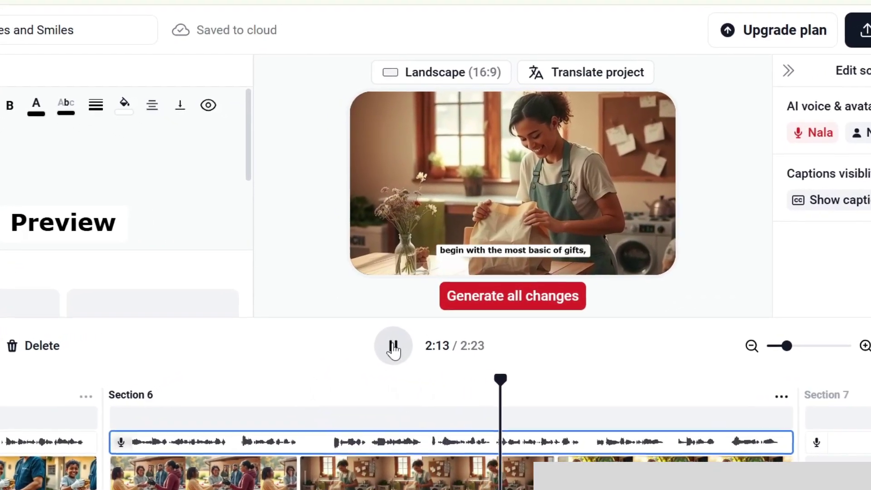
pyautogui.click(395, 344)
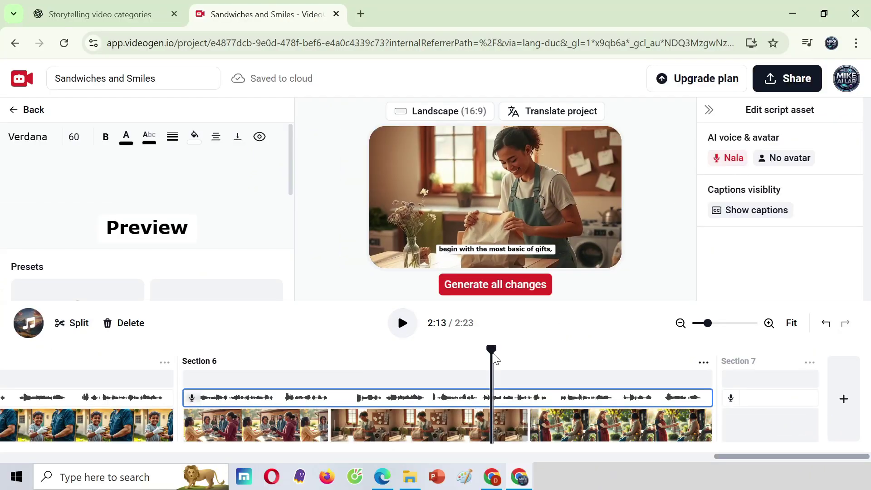
# Generate all pending script and voice changes and briefly play the updated video.
pyautogui.click(494, 286)
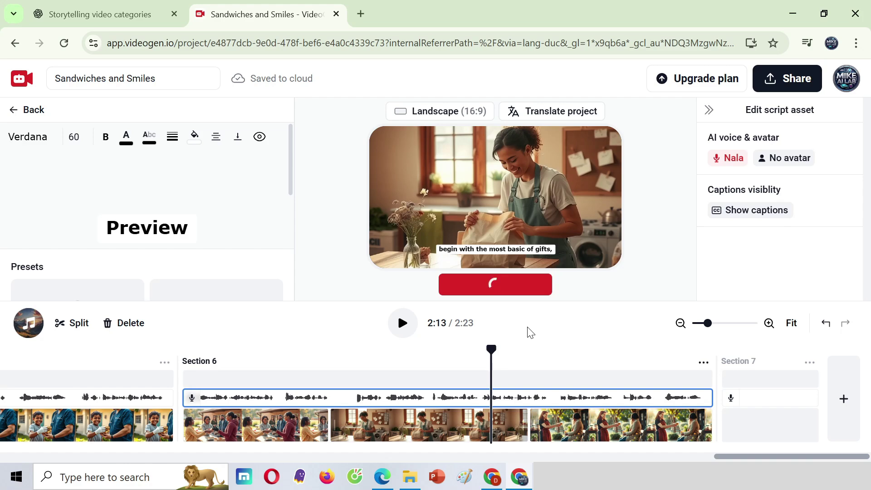
pyautogui.click(401, 323)
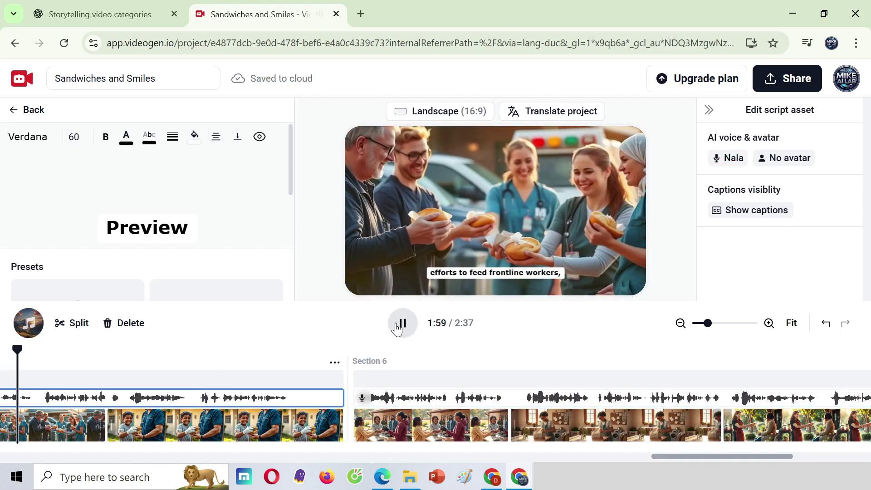
pyautogui.click(402, 324)
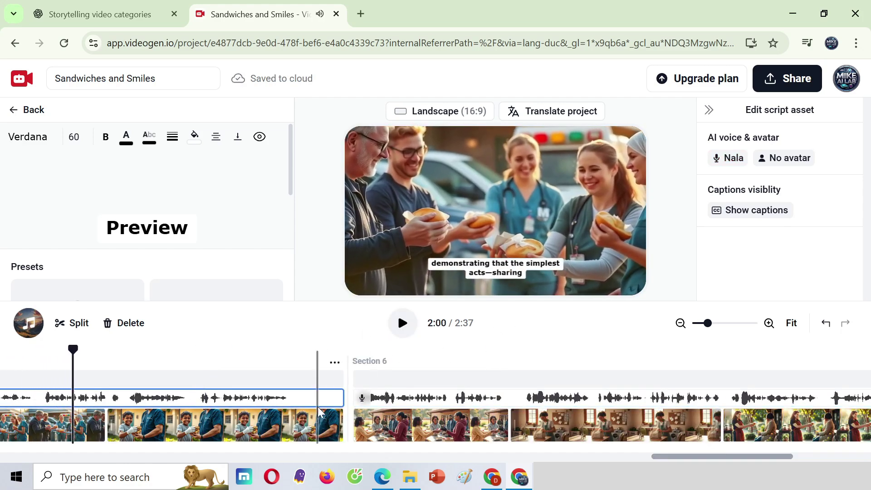
# Go back to the start of the timeline and play the welcome section.
pyautogui.moveTo(677, 459); pyautogui.dragTo(25, 447)
pyautogui.click(41, 365)
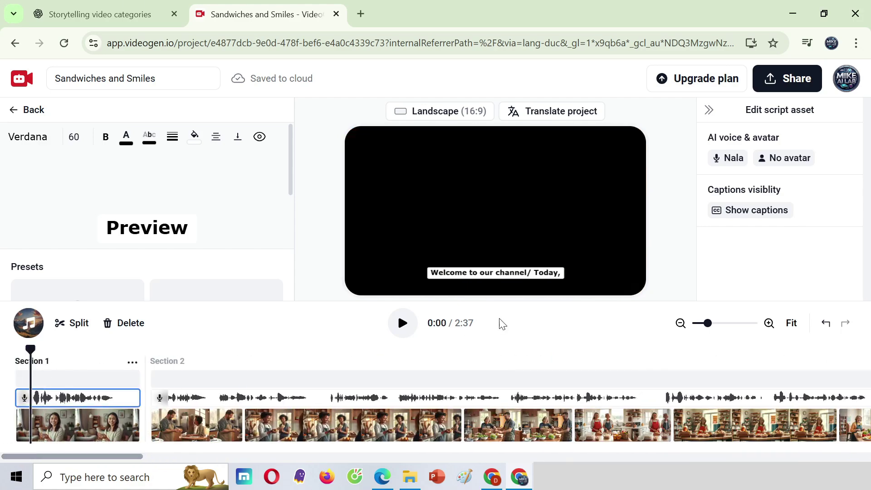
pyautogui.click(401, 324)
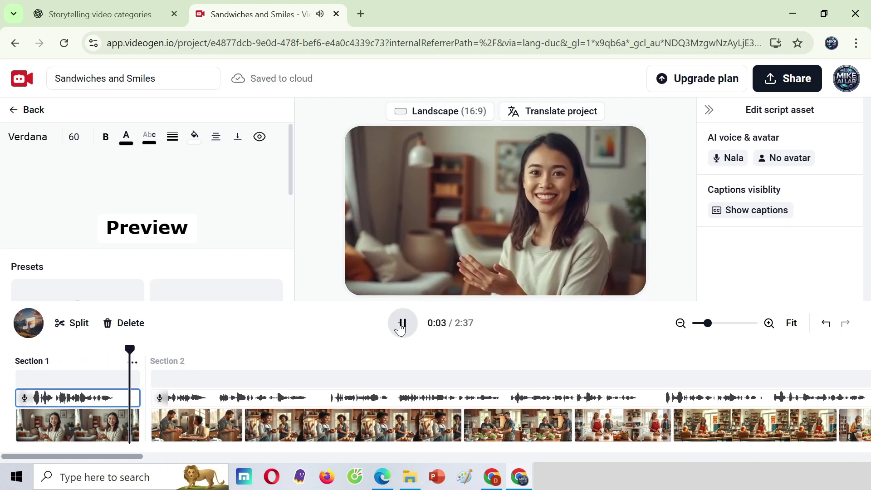
pyautogui.click(401, 325)
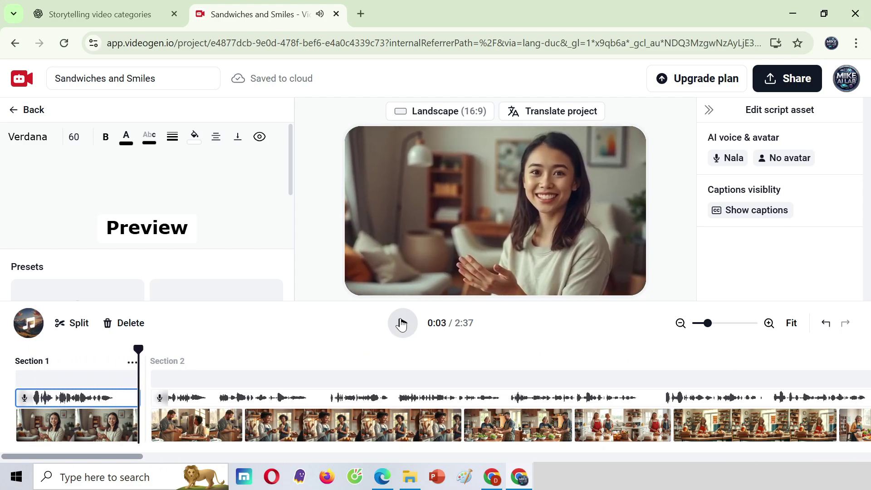
# Regenerate the Section 1 image until it shows a girl reading under a tree at sunset.
pyautogui.click(132, 457)
pyautogui.click(93, 425)
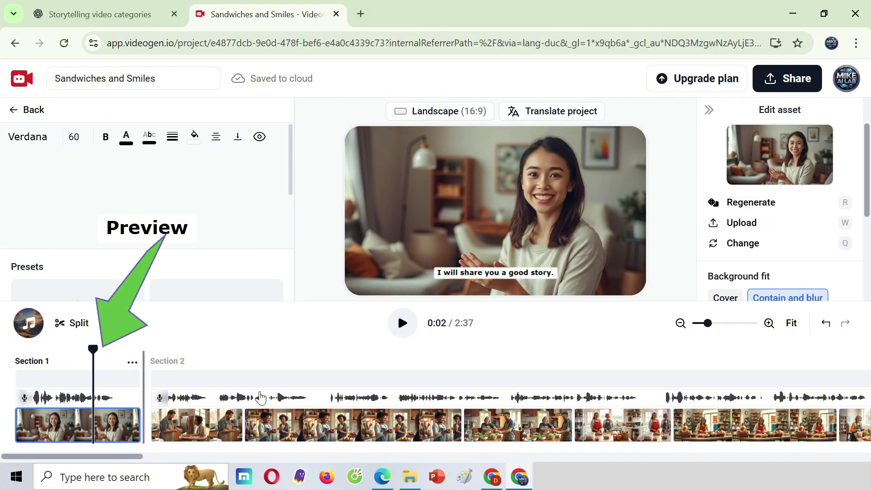
pyautogui.click(758, 204)
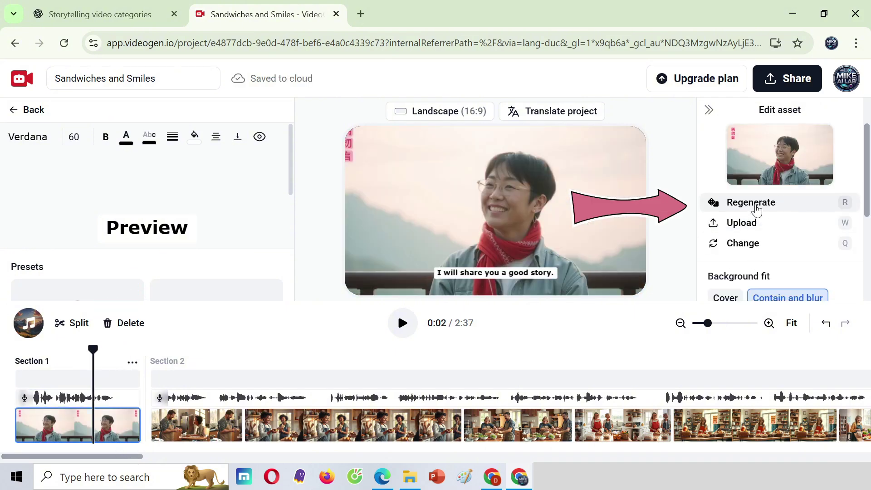
pyautogui.click(757, 209)
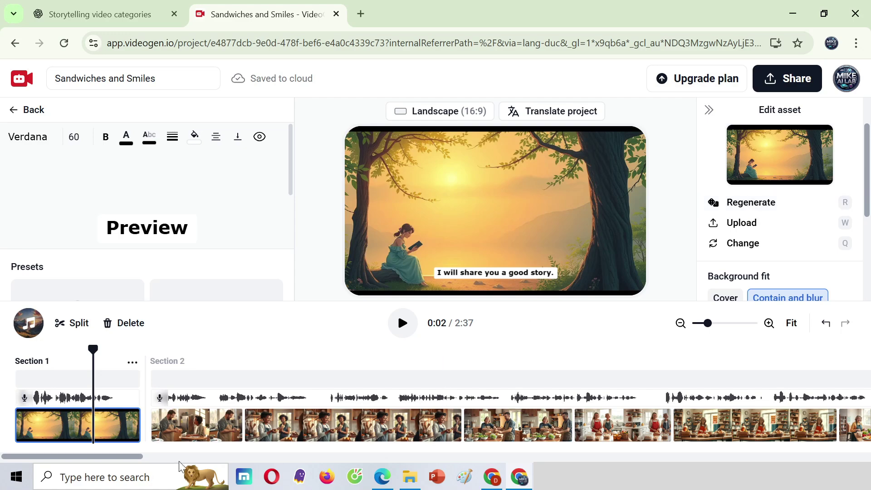
# Play the start of Section 7 at the end of the timeline to check the closing scene.
pyautogui.moveTo(136, 456); pyautogui.dragTo(866, 453)
pyautogui.click(476, 424)
pyautogui.click(401, 323)
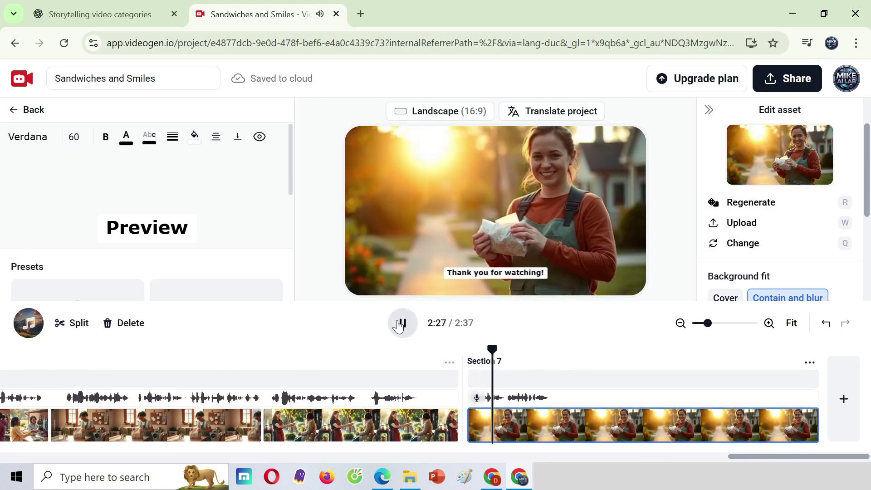
pyautogui.click(399, 323)
# Replace the Section 7 image with the pink and purple "Thanks for watching!" clip from a free stock video search for "Outro video".
pyautogui.click(537, 424)
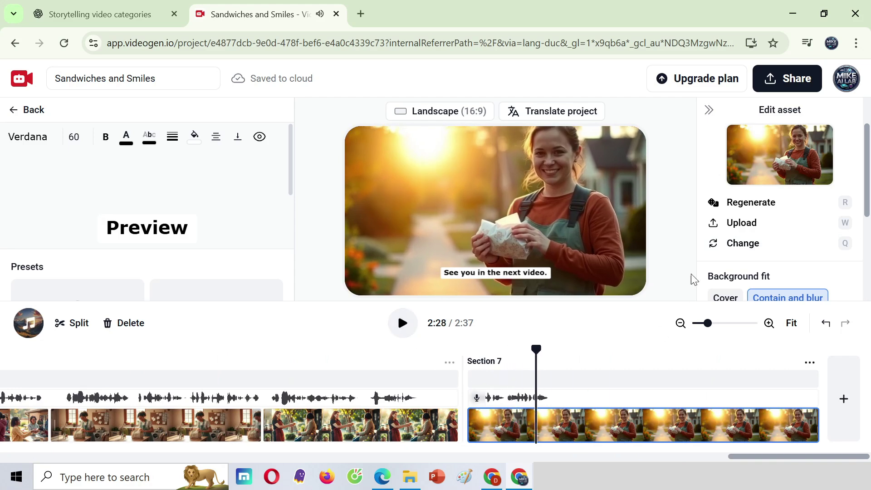
pyautogui.click(757, 248)
pyautogui.click(376, 177)
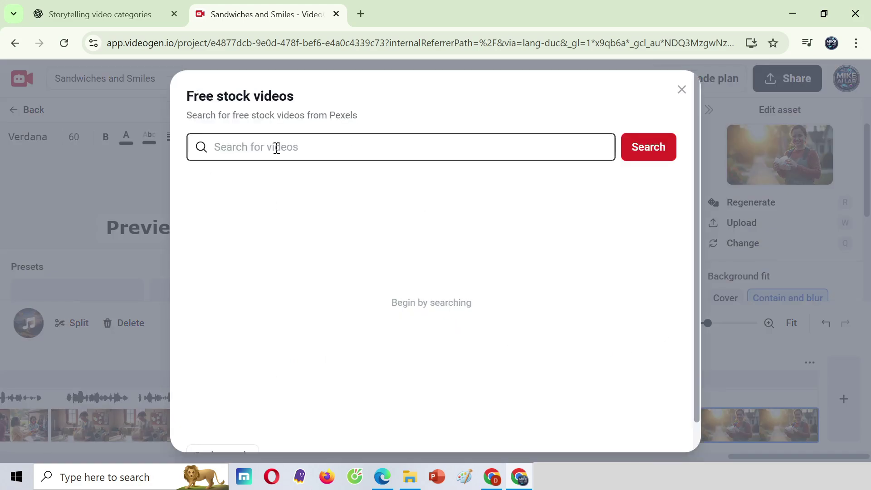
pyautogui.write('Outro video')
pyautogui.click(652, 150)
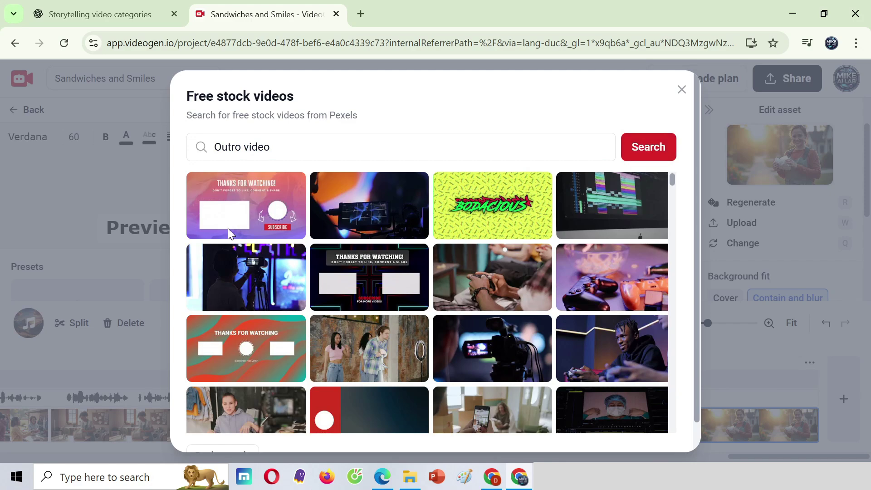
pyautogui.click(228, 233)
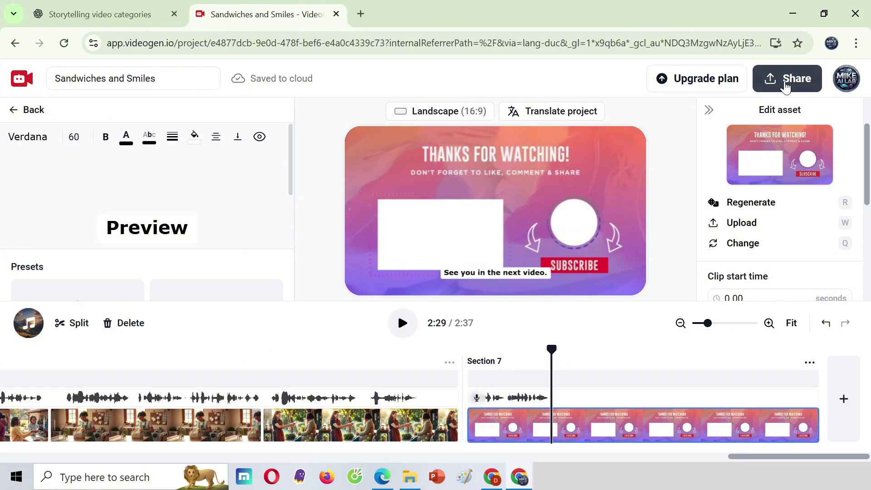
# Export the Sandwiches and Smiles video at 1080p with private visibility.
pyautogui.click(786, 86)
pyautogui.click(632, 247)
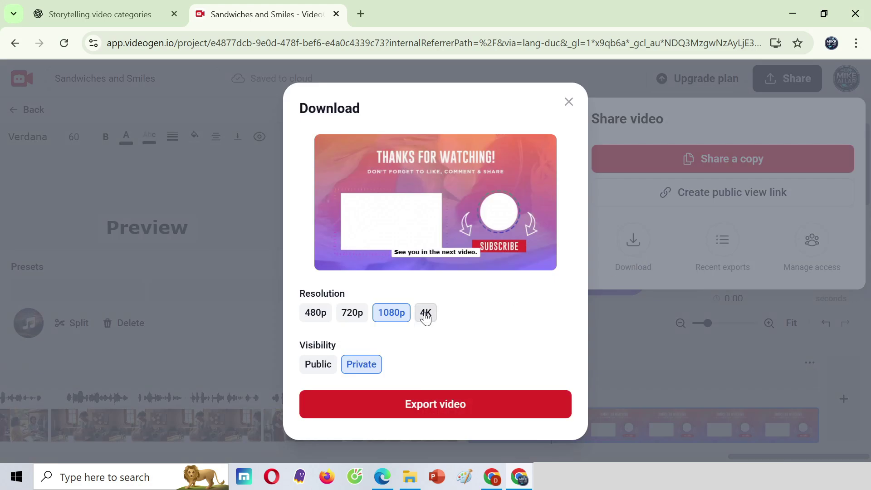
pyautogui.click(398, 317)
pyautogui.click(424, 407)
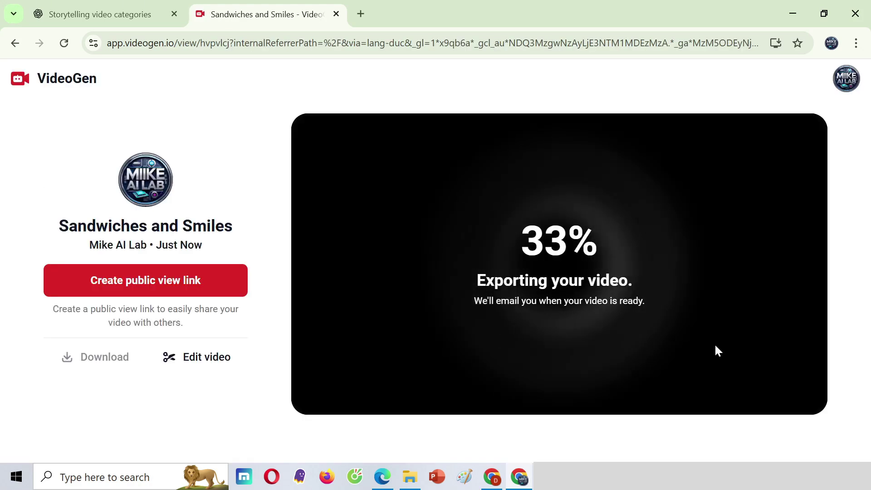
pyautogui.moveTo(474, 301); pyautogui.dragTo(667, 334)
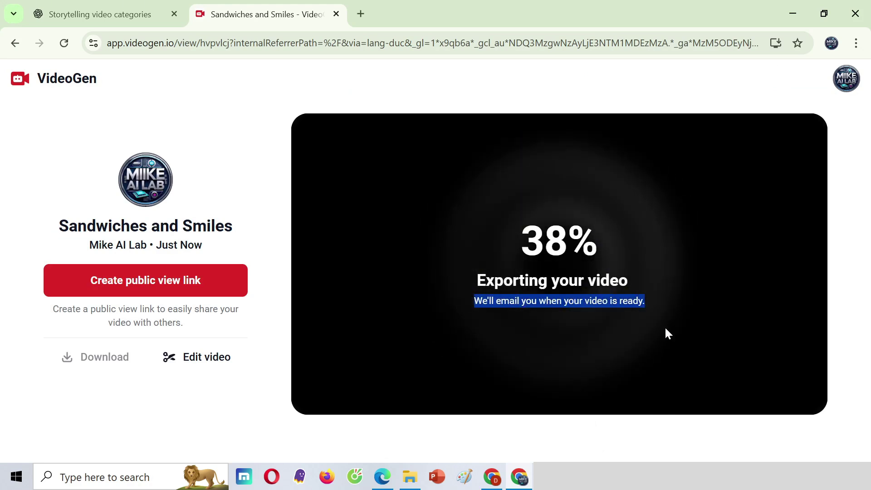
pyautogui.click(663, 350)
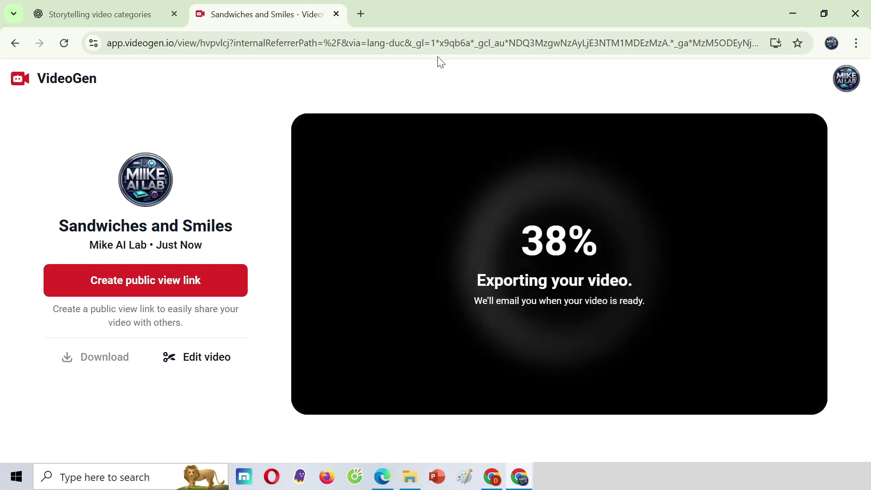
# Open videogen.io in a new browser tab, start a new project with generative images and continue to the prompt stage.
pyautogui.click(360, 13)
pyautogui.write('v')
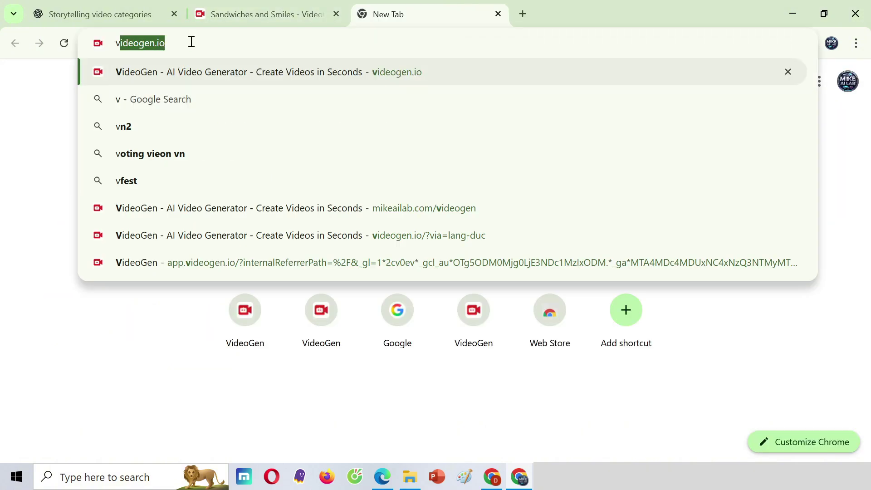
pyautogui.press('Return')
pyautogui.click(330, 235)
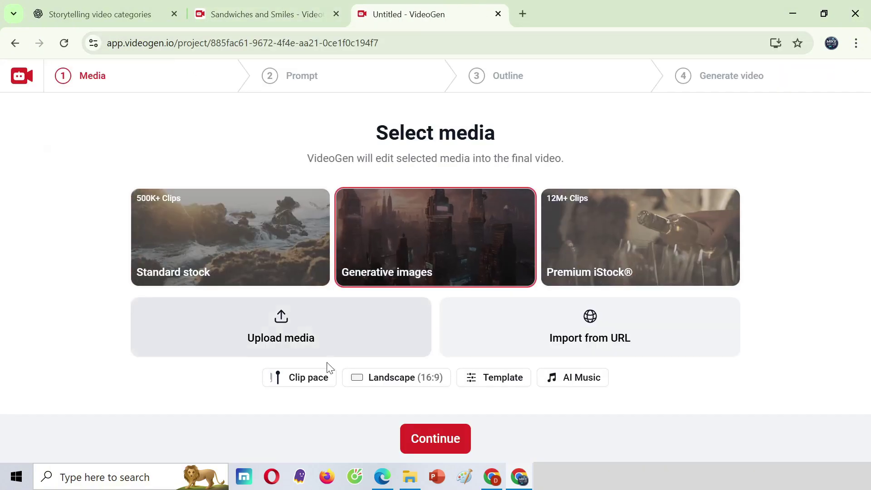
pyautogui.click(309, 377)
pyautogui.click(442, 440)
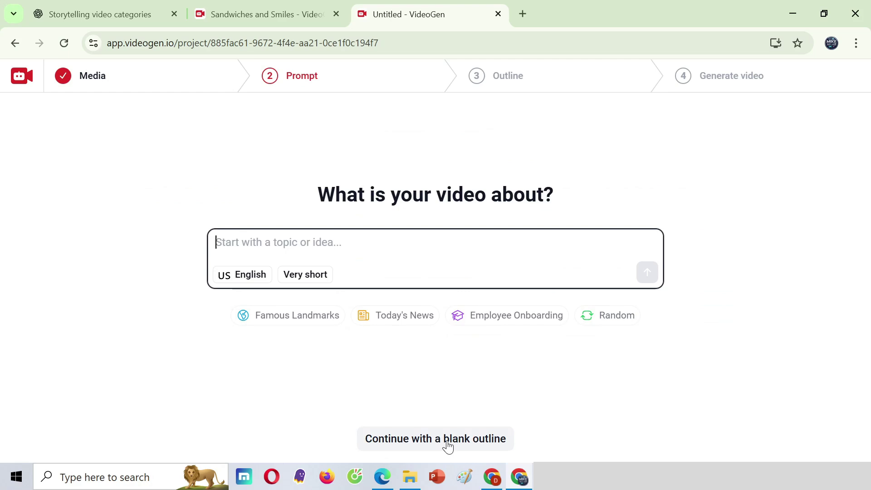
# Switch to the ChatGPT conversation and reply 4 to choose the title "A Sandwich and a Smile".
pyautogui.click(117, 16)
pyautogui.click(276, 294)
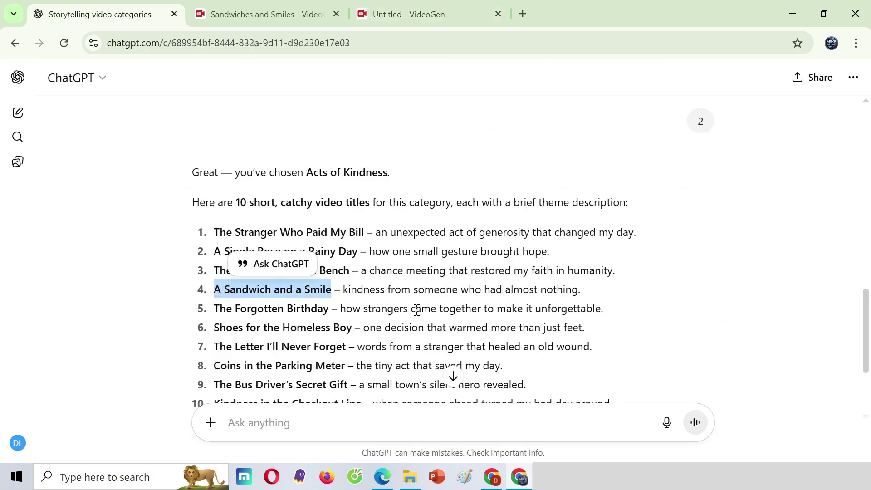
pyautogui.scroll(-3, 417, 310)
pyautogui.click(285, 423)
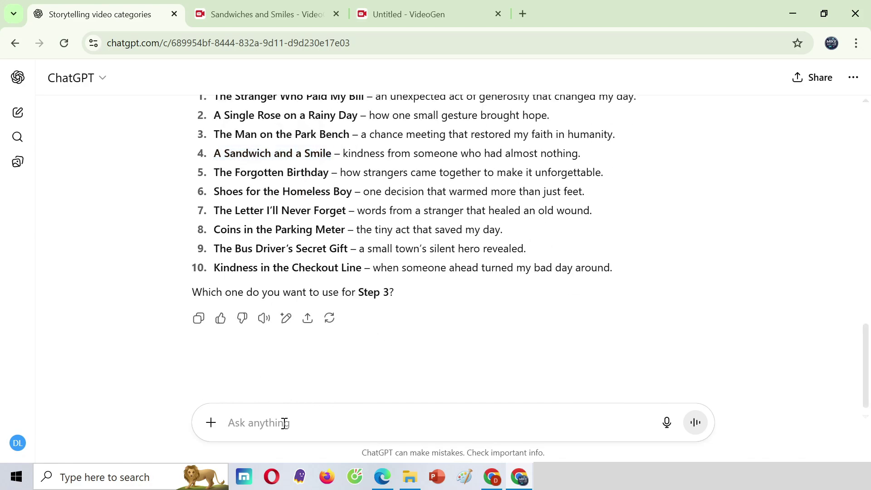
pyautogui.click(705, 422)
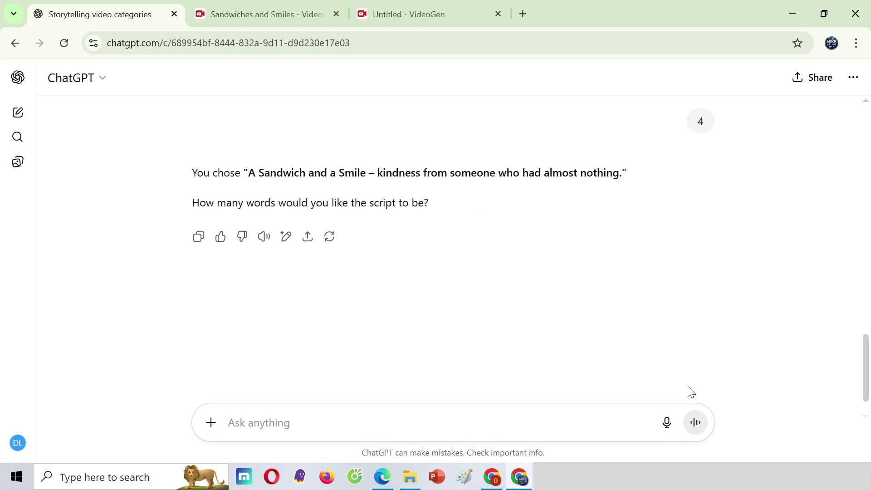
# Request a script length of 400 words and read through the generated script.
pyautogui.click(285, 423)
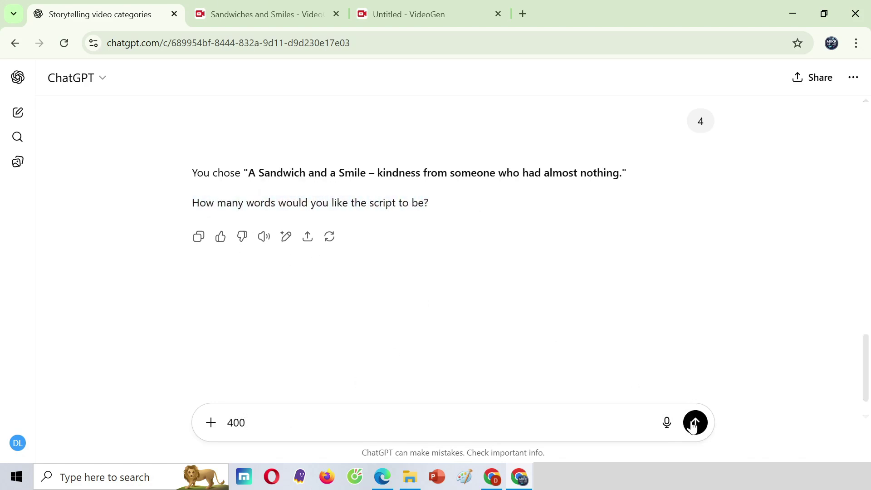
pyautogui.click(694, 423)
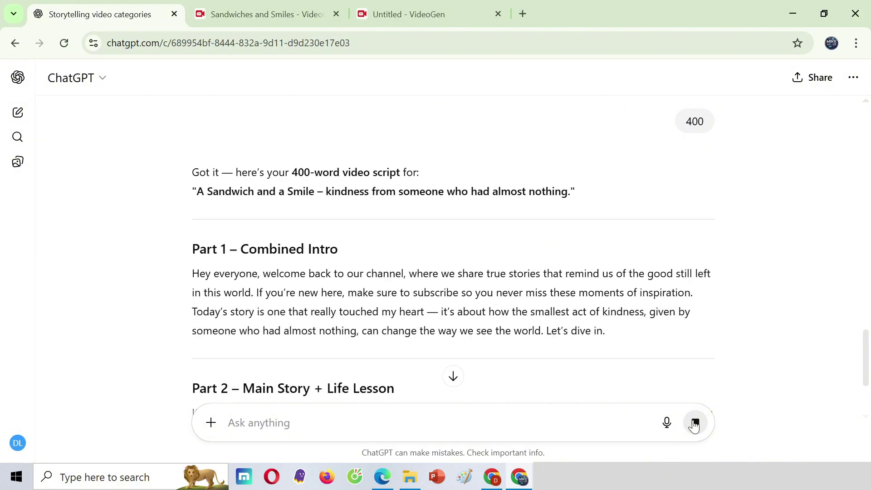
pyautogui.scroll(-8, 687, 386)
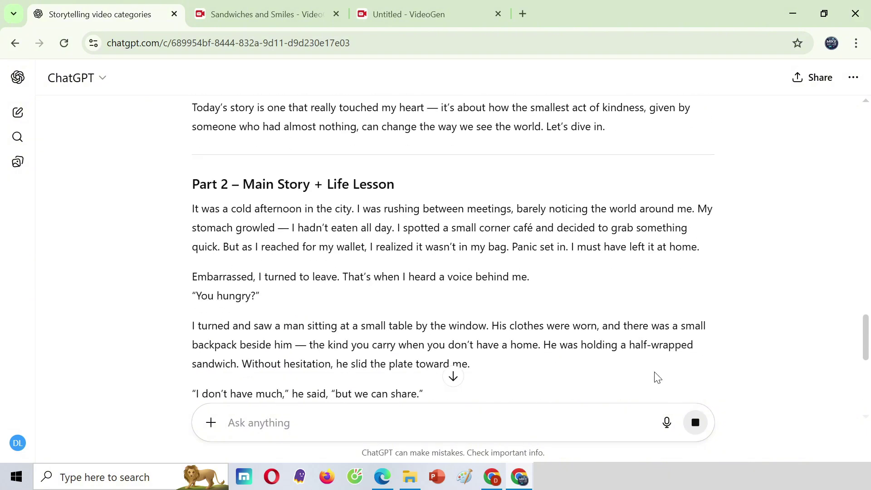
pyautogui.scroll(-8, 657, 377)
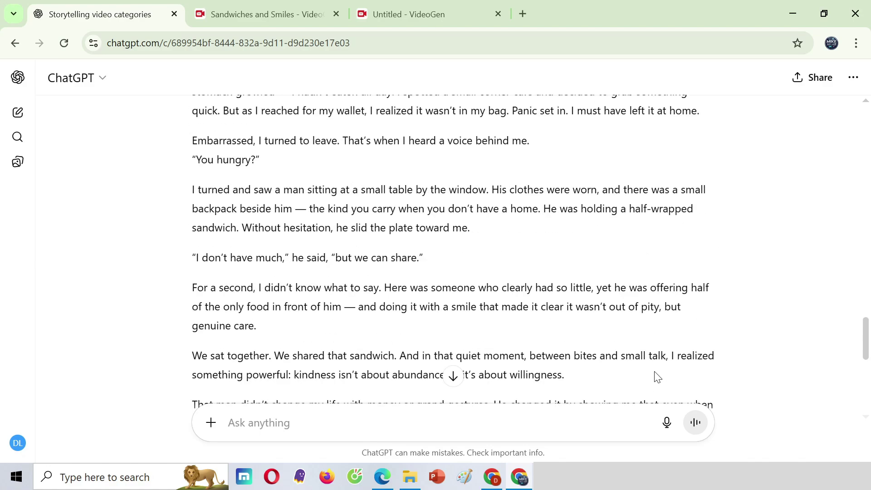
pyautogui.scroll(6, 657, 377)
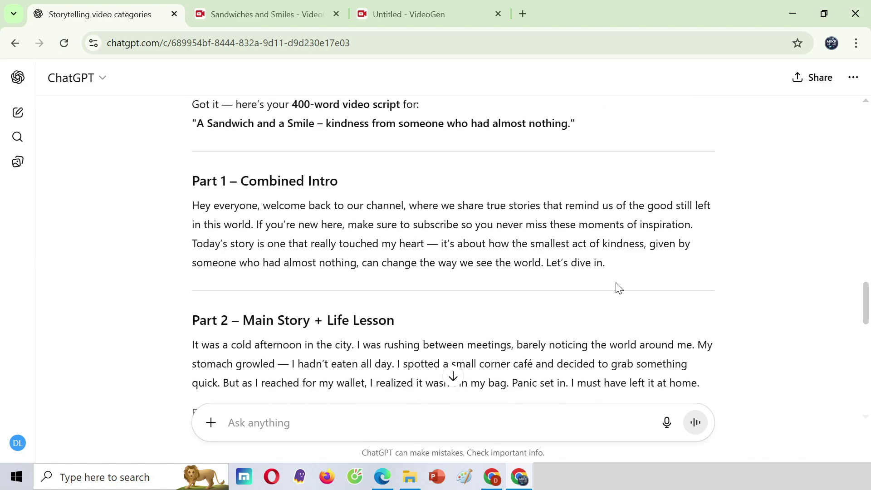
# Copy the Part 1 intro text into the first section of a blank VideoGen outline.
pyautogui.moveTo(610, 265); pyautogui.dragTo(259, 211)
pyautogui.click(418, 14)
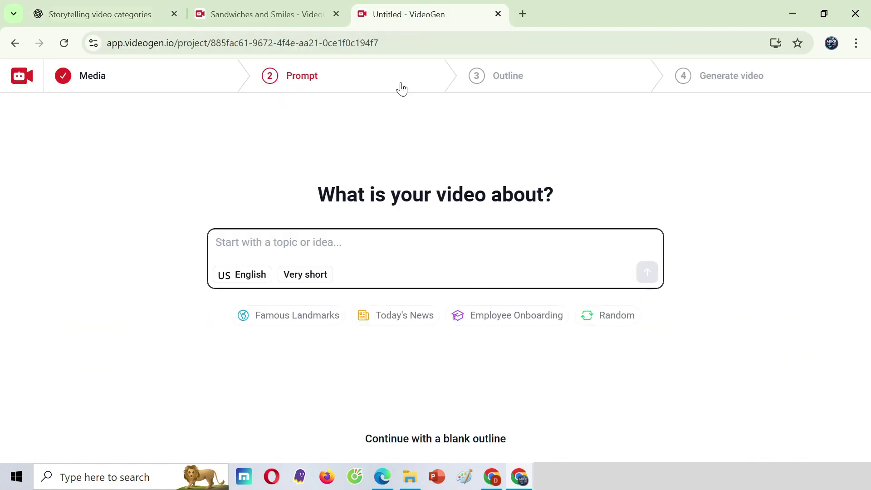
pyautogui.click(421, 444)
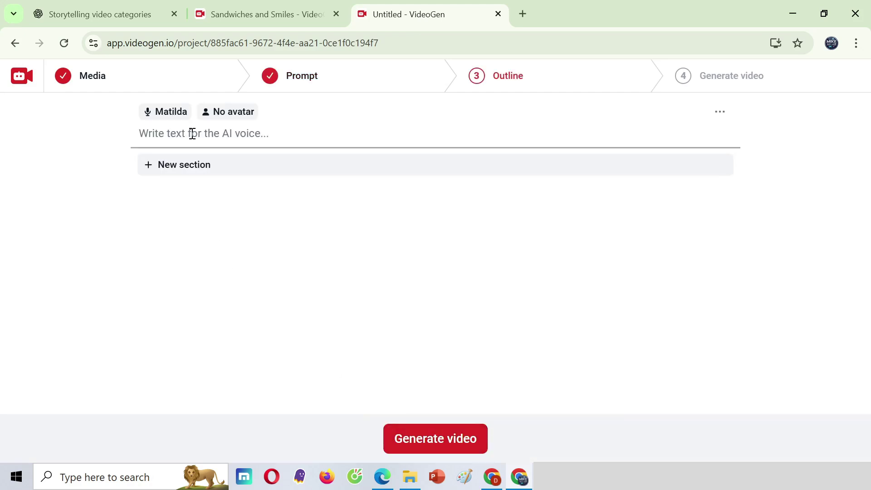
pyautogui.write('Hey everyone, welcome back to our channel, where we share true stories that remind us of the good still left in this world. If you’re new here, make sure to subscribe so you never miss these moments of inspiration. Today’s story is one that really touched my heart — it’s about how the smallest act of kindness, given by someone who had almost nothing, can change the way we see the world. Let’s dive in.')
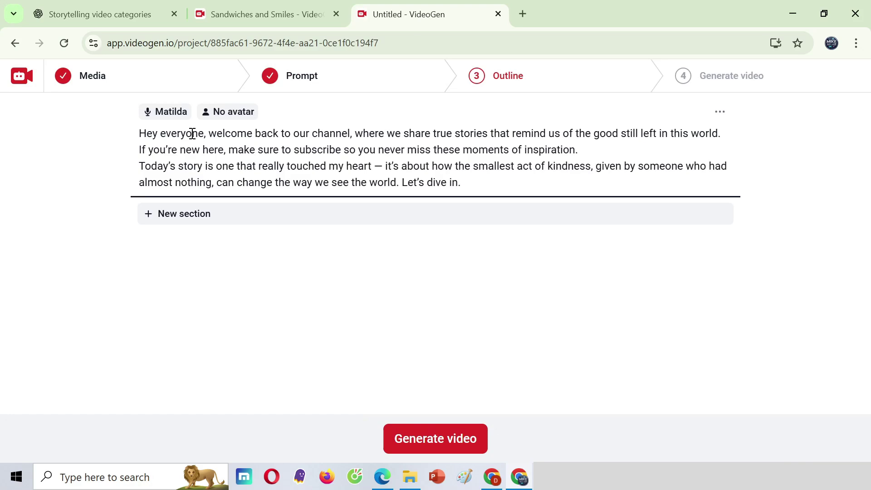
# Add a second section with the script text from "It was a cold afternoon" to "You hungry?", without the blank line between paragraphs.
pyautogui.click(177, 217)
pyautogui.hotkey('ctrl', '1')
pyautogui.scroll(-1, 414, 311)
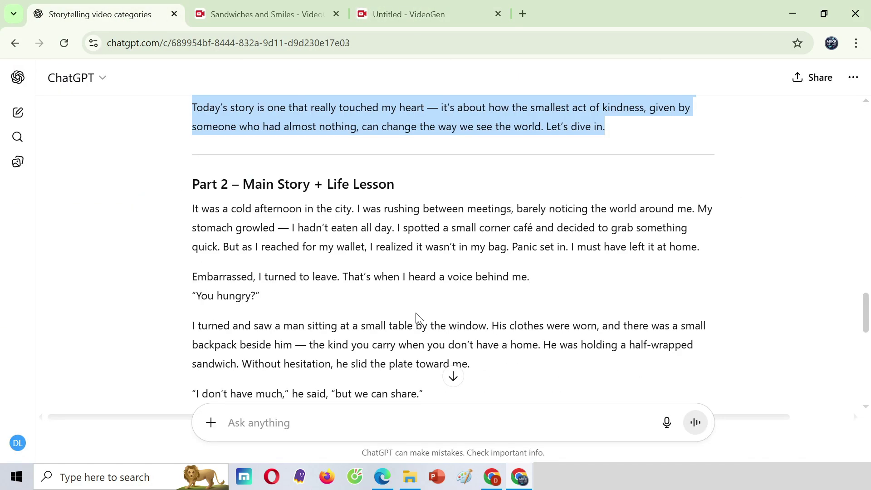
pyautogui.scroll(-2, 548, 276)
pyautogui.moveTo(532, 231); pyautogui.dragTo(191, 148)
pyautogui.hotkey('ctrl', 'c')
pyautogui.hotkey('ctrl', '3')
pyautogui.click(230, 237)
pyautogui.hotkey('ctrl', 'v')
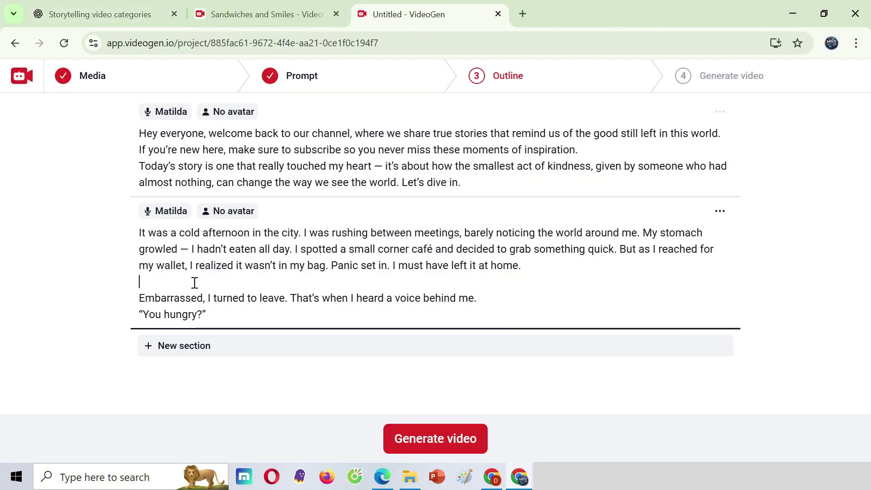
pyautogui.press('BackSpace')
# Add a third section with the script text from "I turned and saw a man" to "but we can share.".
pyautogui.click(389, 329)
pyautogui.click(389, 362)
pyautogui.hotkey('ctrl', '1')
pyautogui.scroll(-2, 288, 255)
pyautogui.moveTo(422, 254); pyautogui.dragTo(249, 224)
pyautogui.hotkey('ctrl', 'c')
pyautogui.hotkey('ctrl', '3')
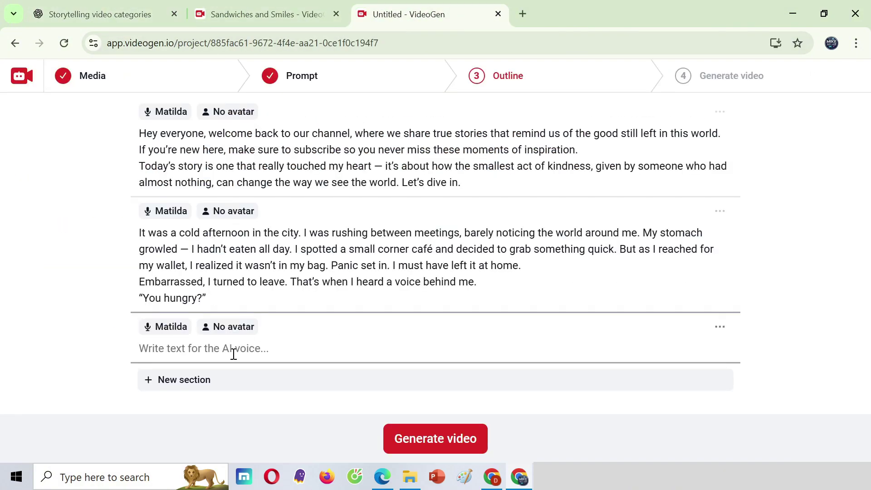
pyautogui.click(233, 354)
pyautogui.hotkey('ctrl', 'v')
# Add a fourth section with the paragraphs starting "For a second" and "We sat together", plus an empty section below it.
pyautogui.click(196, 381)
pyautogui.click(197, 413)
pyautogui.hotkey('ctrl', '1')
pyautogui.scroll(-2, 435, 272)
pyautogui.hotkey('ctrl', '3')
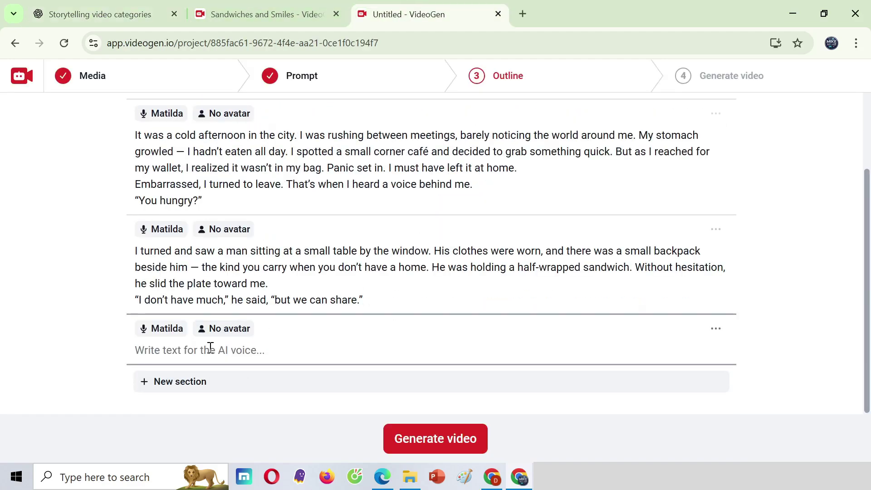
pyautogui.click(210, 347)
pyautogui.hotkey('ctrl', 'v')
pyautogui.click(230, 384)
# Append the "That man didn't change my life" paragraph to the end of the fourth section.
pyautogui.click(360, 283)
pyautogui.hotkey('ctrl', '1')
pyautogui.moveTo(396, 287); pyautogui.dragTo(192, 271)
pyautogui.hotkey('ctrl', 'c')
pyautogui.hotkey('ctrl', '3')
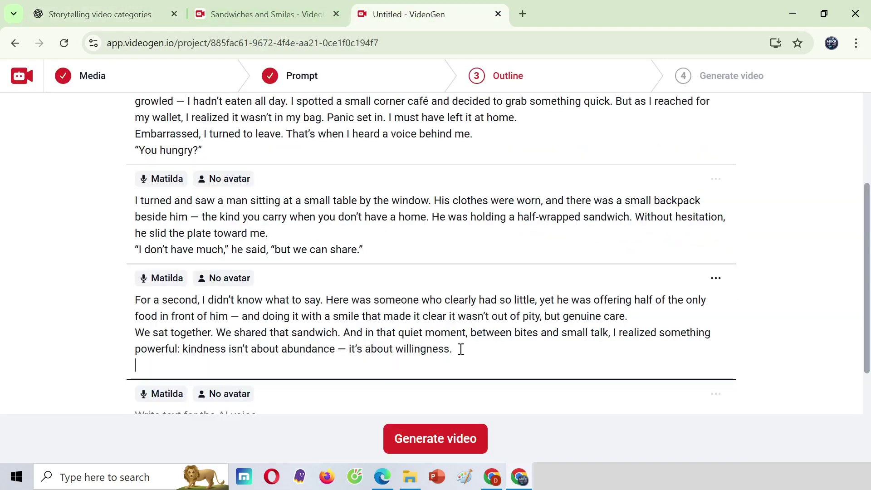
pyautogui.hotkey('ctrl', 'v')
# Copy the script's "Life lesson" sentence into the fifth section of the outline.
pyautogui.click(196, 363)
pyautogui.hotkey('ctrl', '1')
pyautogui.moveTo(618, 317); pyautogui.dragTo(192, 317)
pyautogui.hotkey('ctrl', 'c')
pyautogui.hotkey('ctrl', '3')
pyautogui.hotkey('ctrl', 'v')
# Add a sixth section with the outro text from "And that's the story of a sandwich and a smile" to "hope today".
pyautogui.click(142, 15)
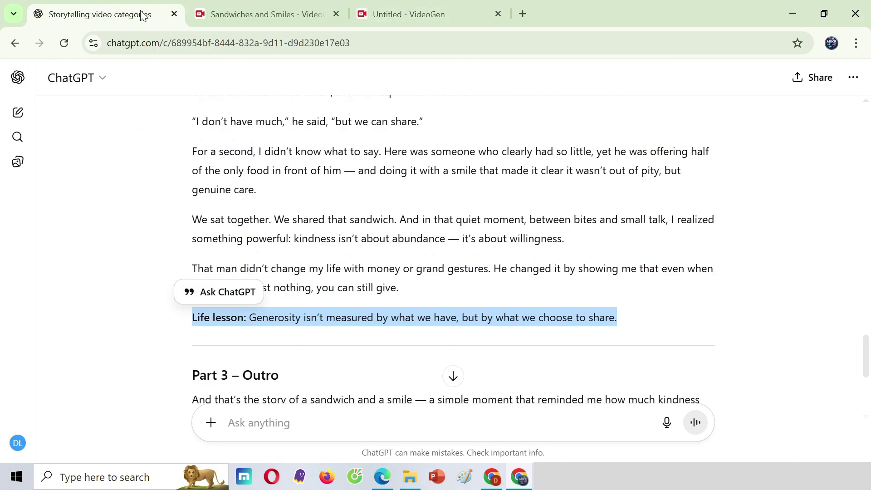
pyautogui.scroll(-3, 436, 272)
pyautogui.hotkey('ctrl', '3')
pyautogui.hotkey('ctrl', 'v')
pyautogui.click(234, 369)
pyautogui.click(390, 282)
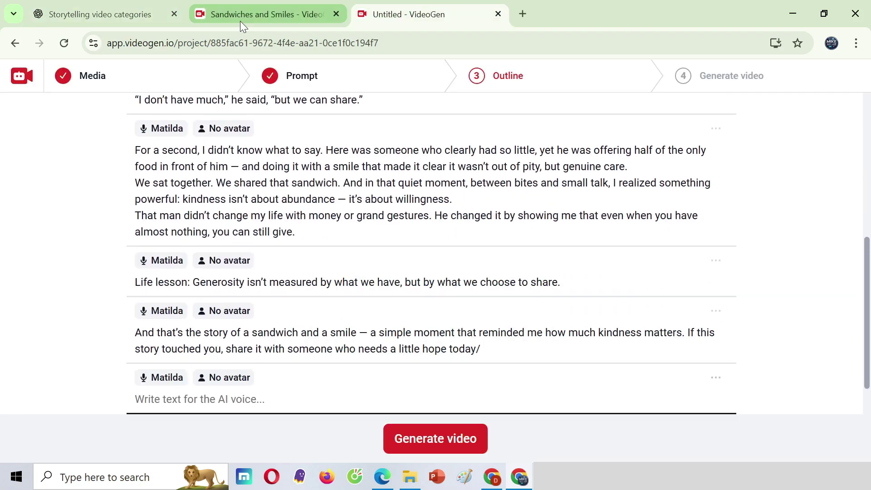
# Paste the closing text from "Thank you for watching" to "stay kind." into the seventh section.
pyautogui.hotkey('ctrl', '1')
pyautogui.hotkey('ctrl', 'c')
pyautogui.hotkey('ctrl', '3')
pyautogui.click(260, 344)
pyautogui.hotkey('ctrl', 'v')
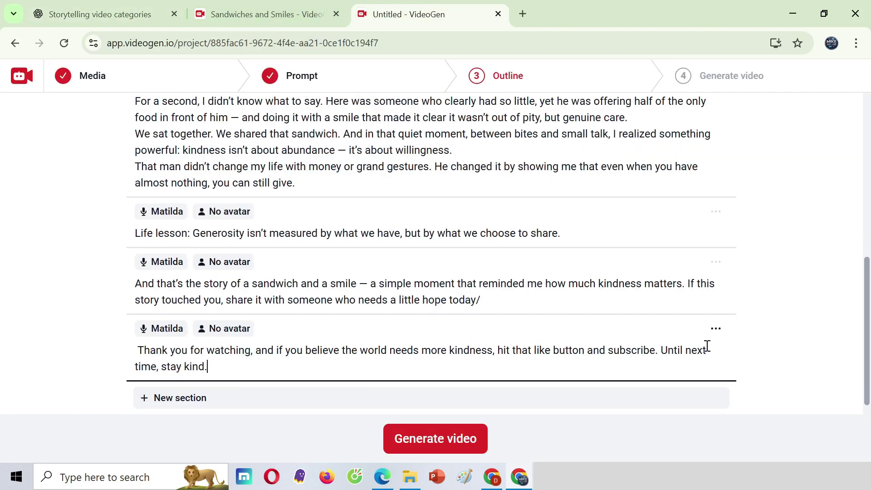
# Insert a pause after the closing line, end the first three sections with [pause 1.2s], and generate the video.
pyautogui.click(716, 329)
pyautogui.click(753, 202)
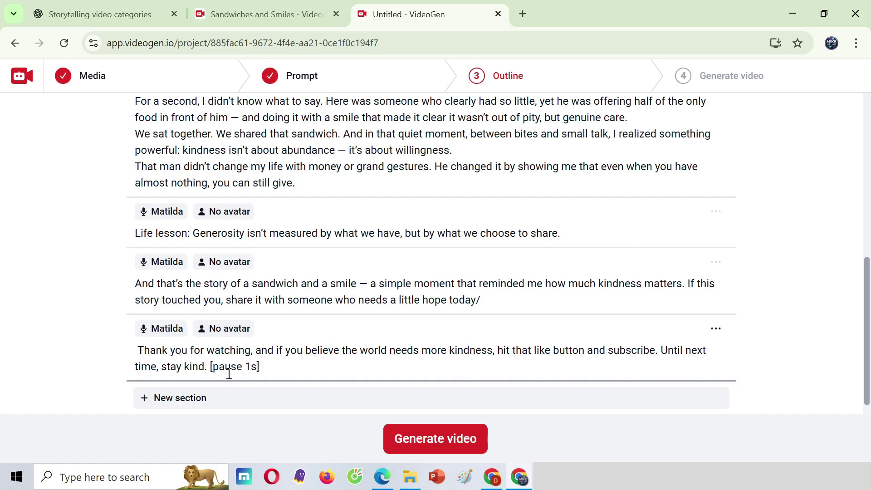
pyautogui.scroll(3, 492, 311)
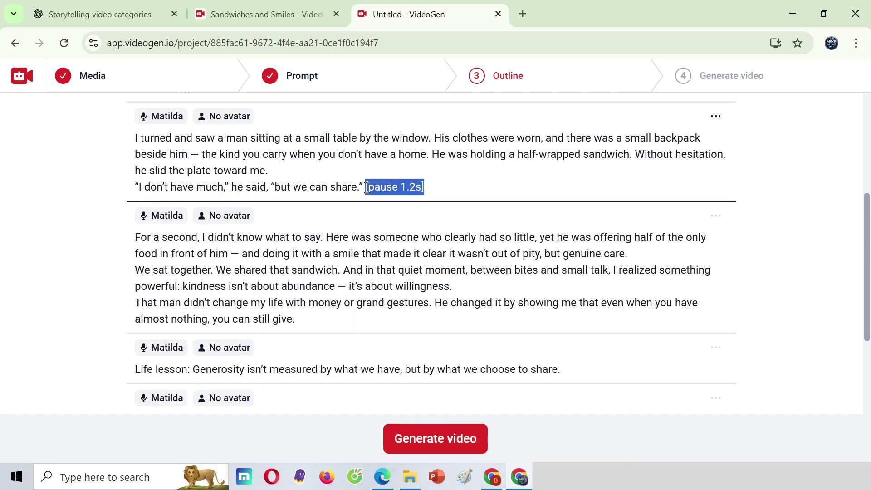
pyautogui.scroll(5, 391, 298)
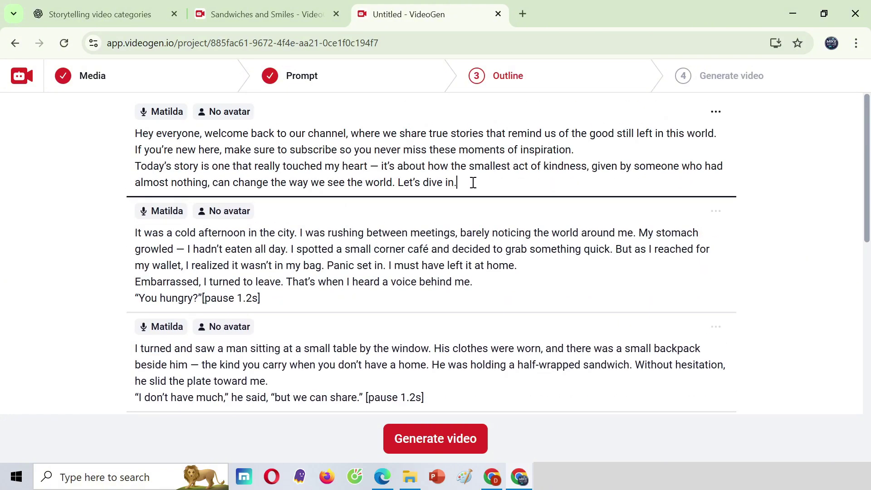
pyautogui.click(410, 439)
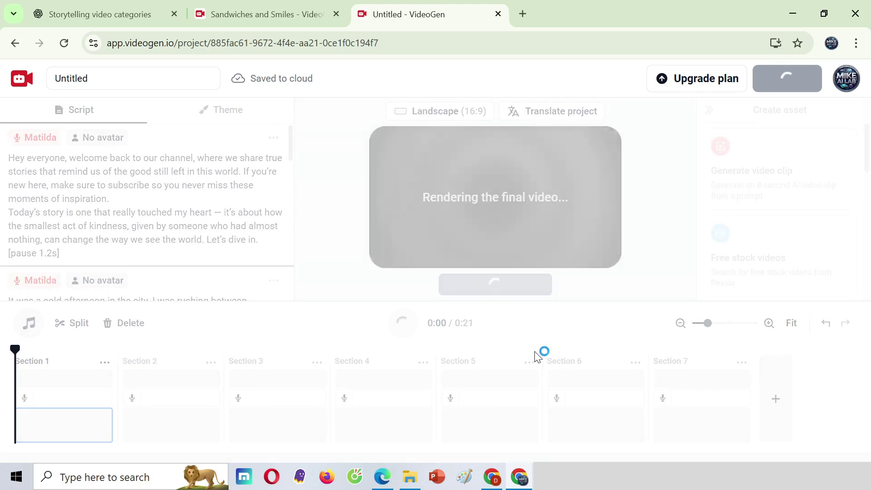
# Change the background music to "Rise to Greatness" and play part of Section 1 with it.
pyautogui.click(402, 324)
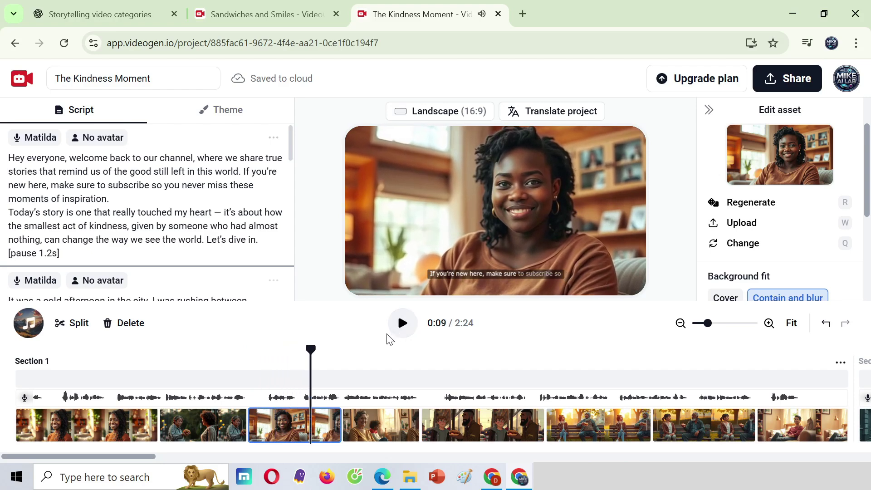
pyautogui.click(29, 323)
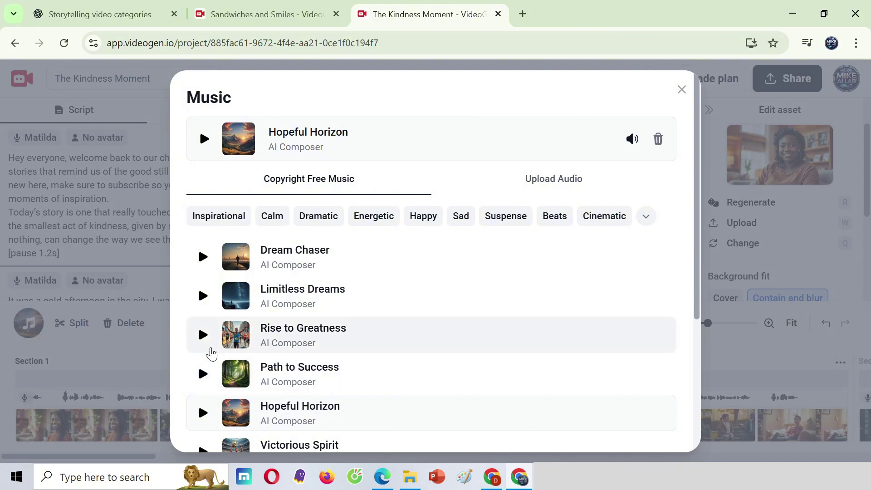
pyautogui.click(203, 335)
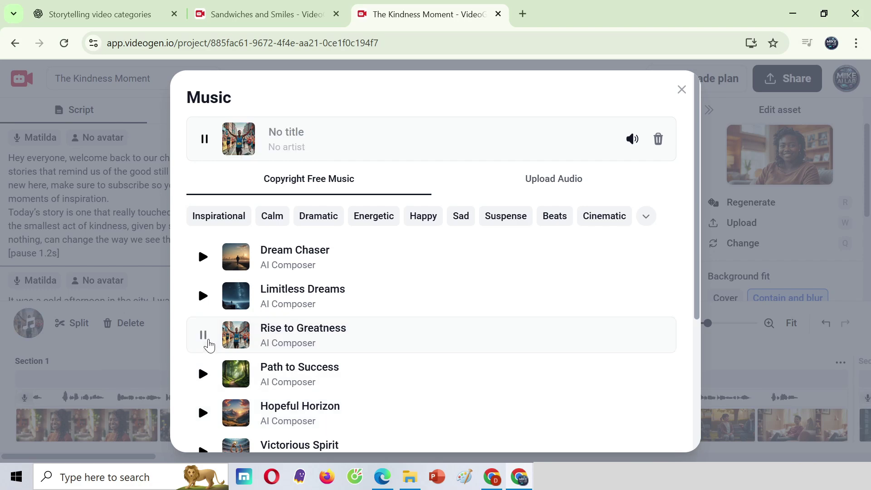
pyautogui.click(715, 179)
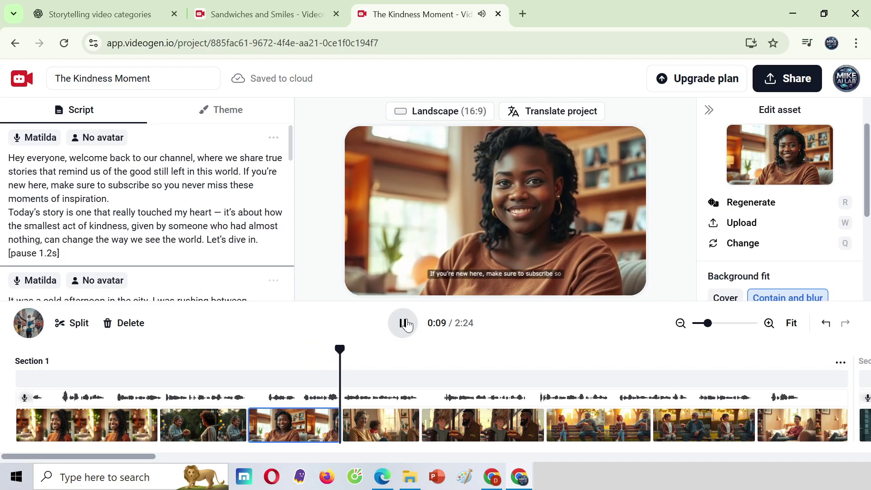
pyautogui.click(407, 325)
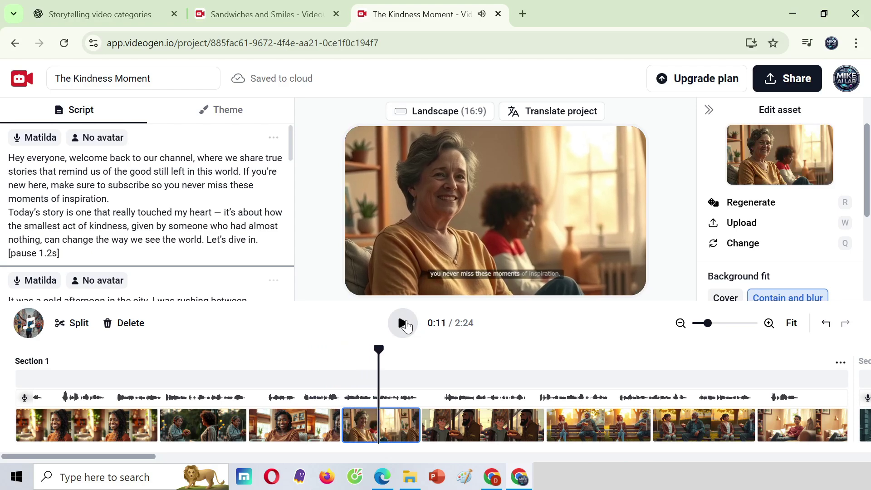
# Play Section 7 at the end of the timeline to check the closing narration and its last clip.
pyautogui.click(594, 455)
pyautogui.click(751, 456)
pyautogui.click(562, 350)
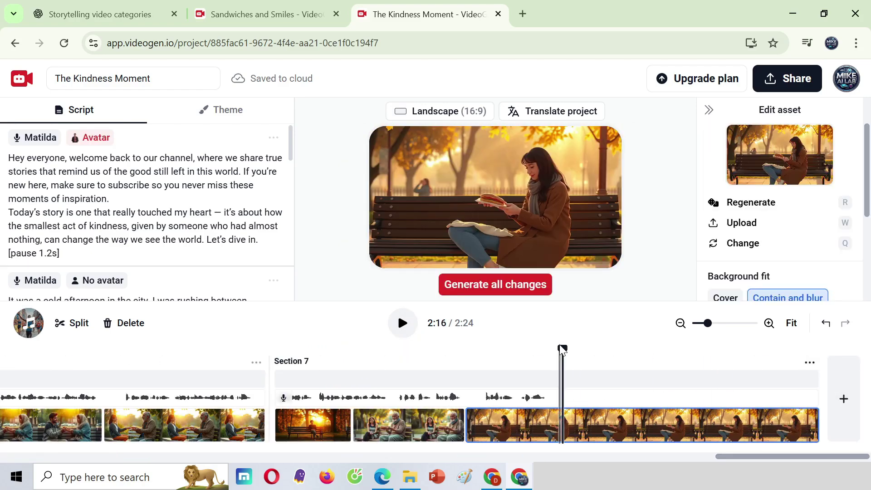
pyautogui.moveTo(547, 358); pyautogui.dragTo(279, 349)
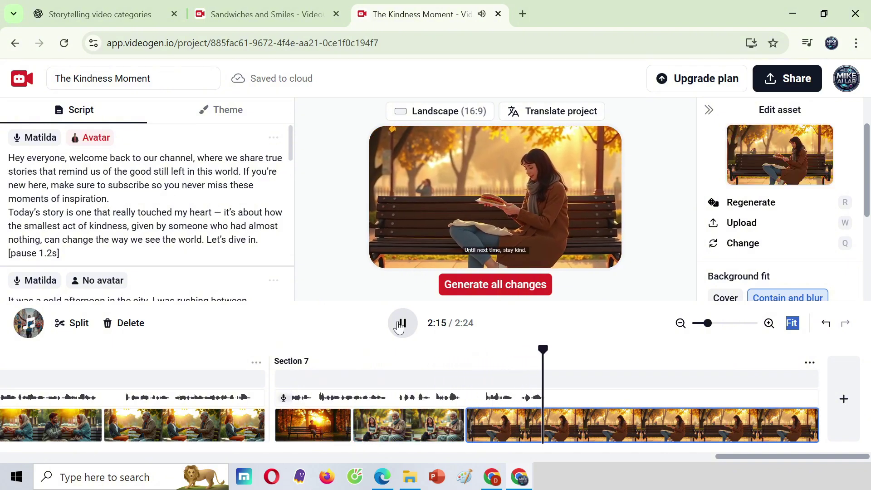
pyautogui.click(399, 326)
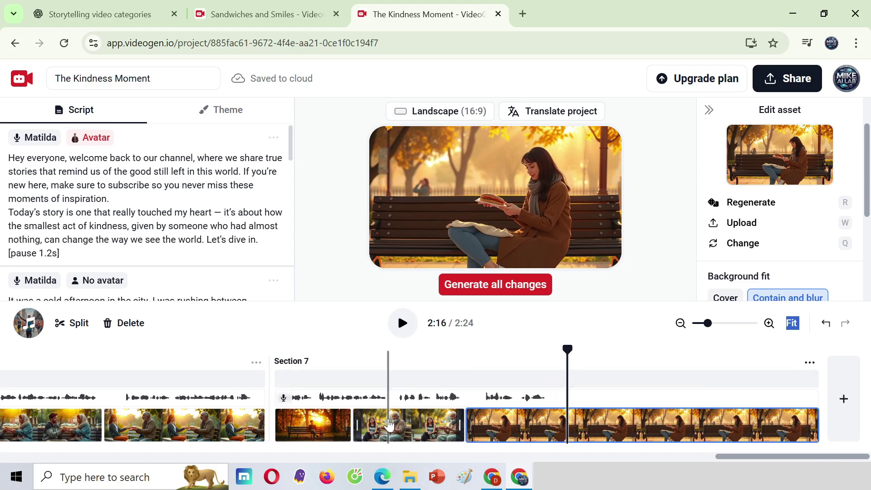
# Replace Section 7's last clip with the "Thanks for watching" stock video found by searching "outro video", and generate all changes.
pyautogui.click(743, 243)
pyautogui.click(411, 199)
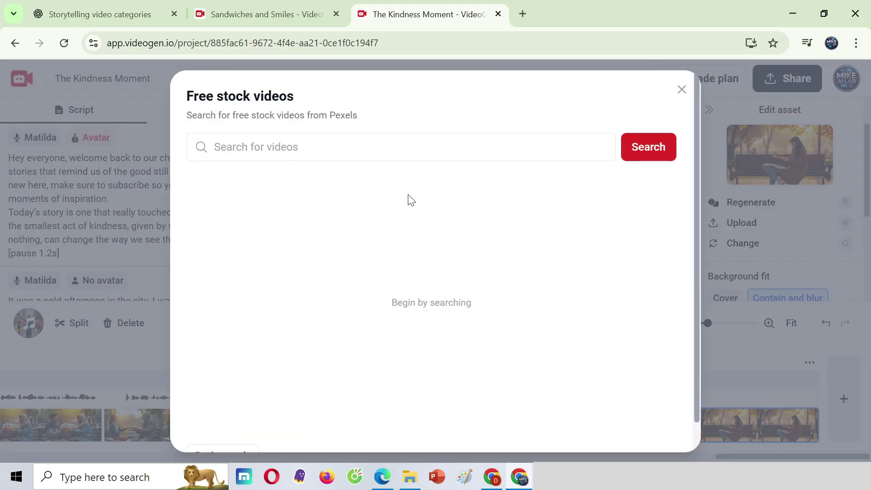
pyautogui.write('outro video')
pyautogui.press('Return')
pyautogui.scroll(-3, 431, 299)
pyautogui.click(220, 293)
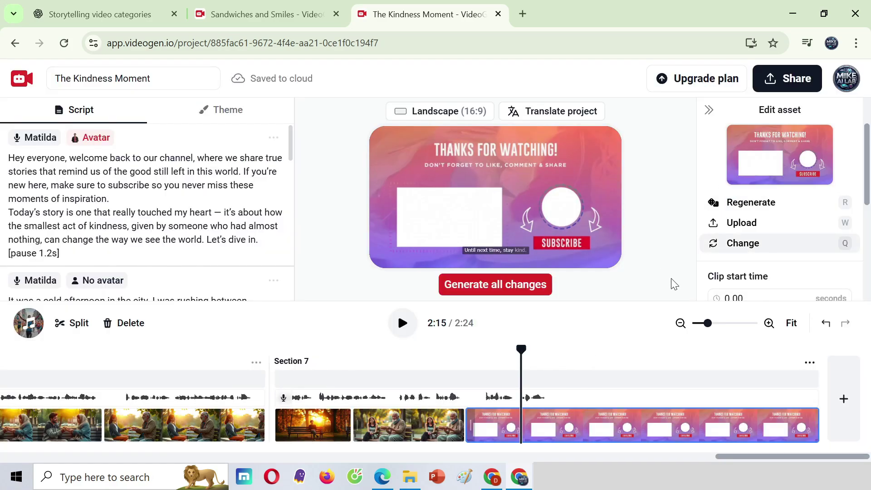
pyautogui.click(475, 284)
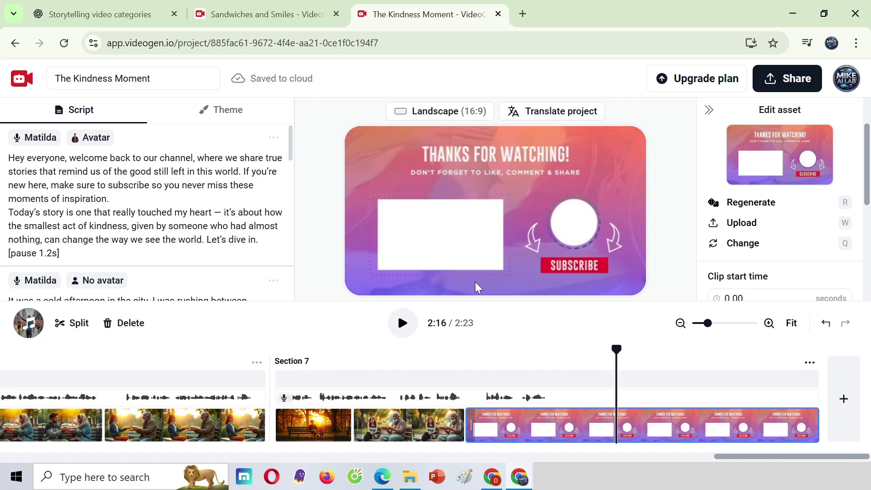
# Export The Kindness Moment video at 1080p with private visibility.
pyautogui.click(787, 78)
pyautogui.click(630, 267)
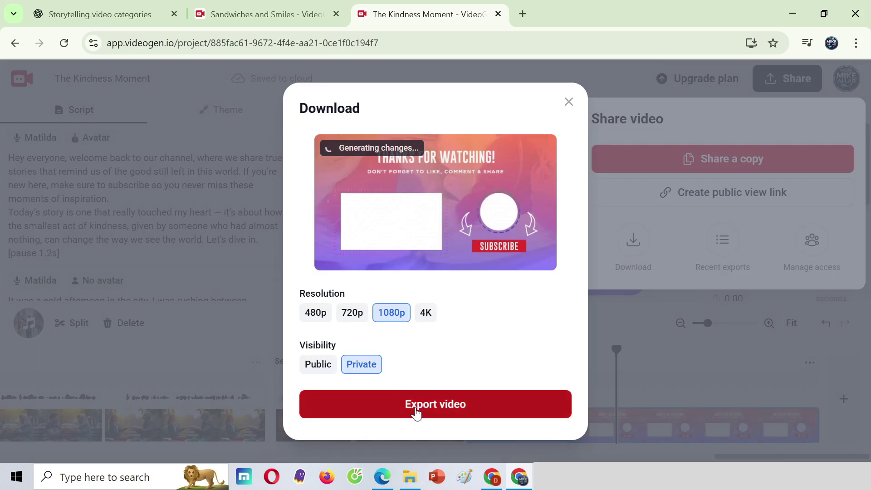
pyautogui.click(415, 407)
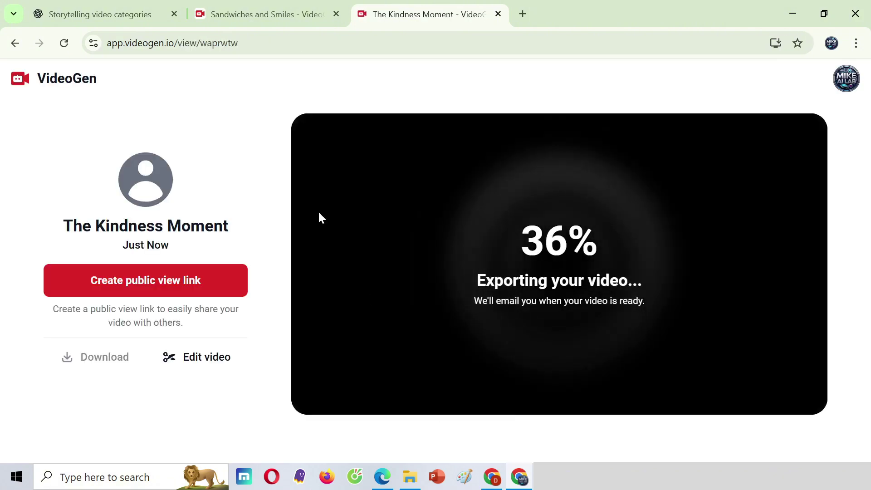
# Preview the first seconds of the exported Sandwiches and Smiles video and download it.
pyautogui.click(252, 12)
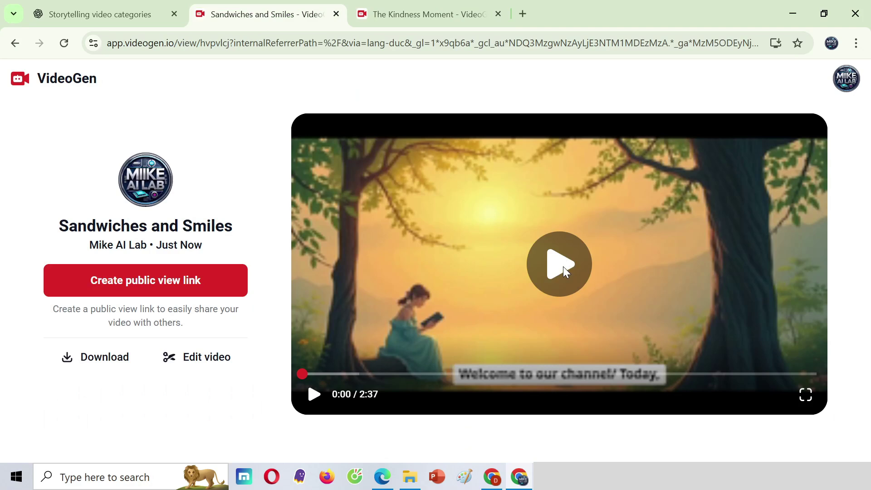
pyautogui.click(563, 268)
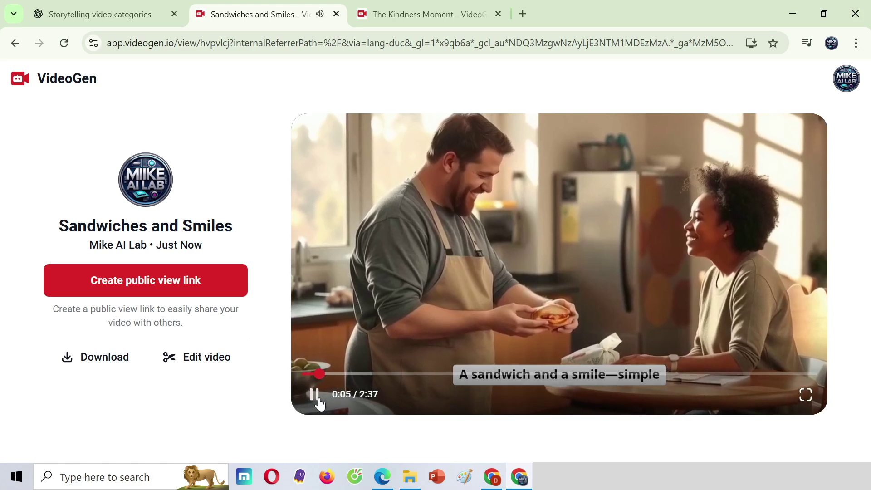
pyautogui.click(314, 395)
pyautogui.click(100, 366)
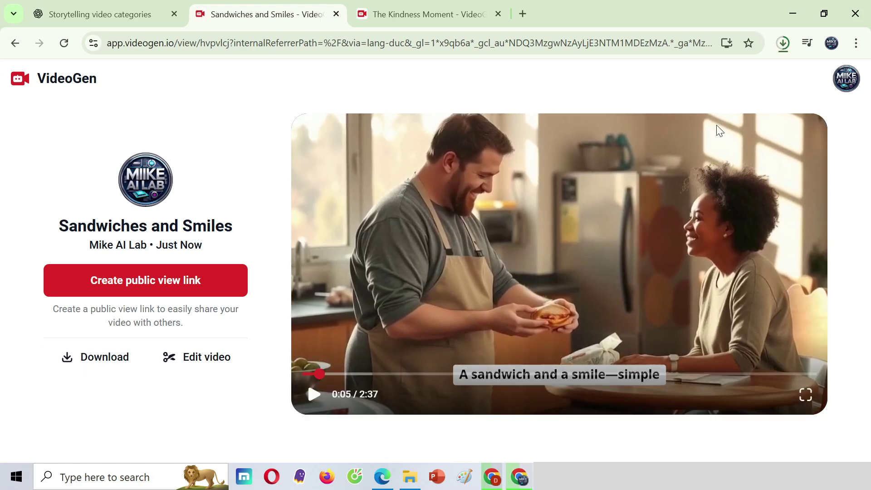
# Open the downloaded Sandwiches_and_Smiles file, review it at several points through to the outro, and leave full screen.
pyautogui.click(689, 72)
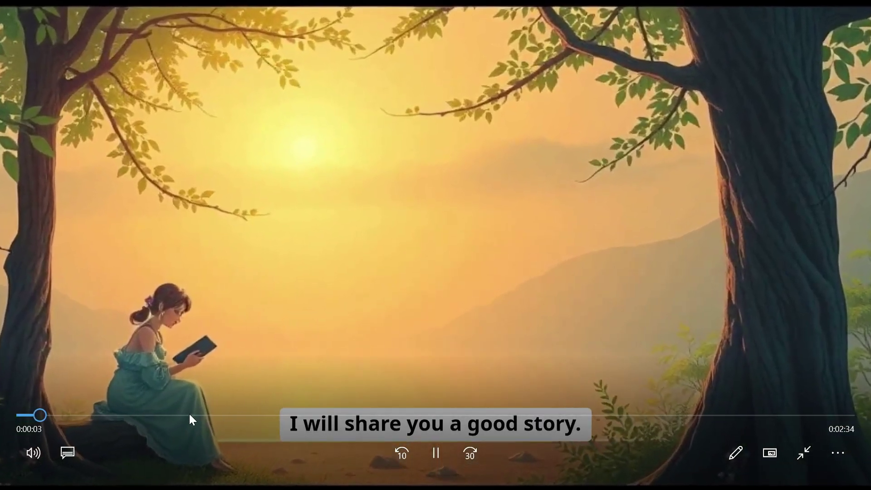
pyautogui.click(189, 414)
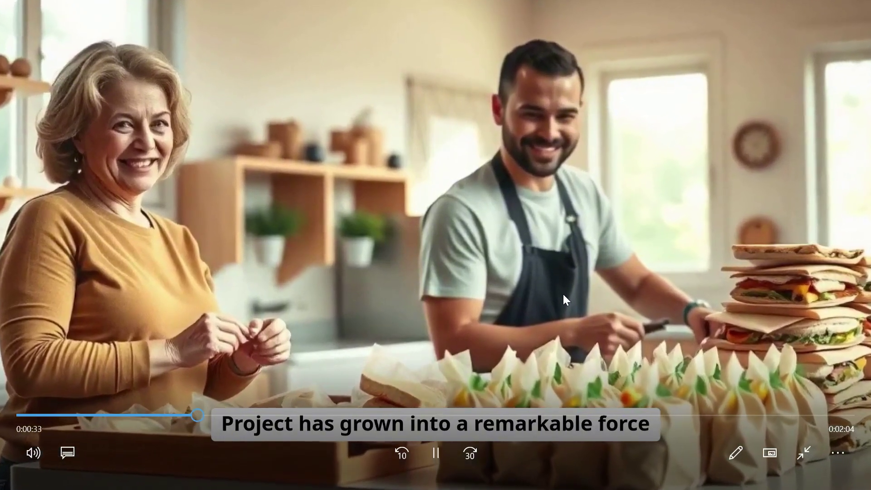
pyautogui.click(443, 414)
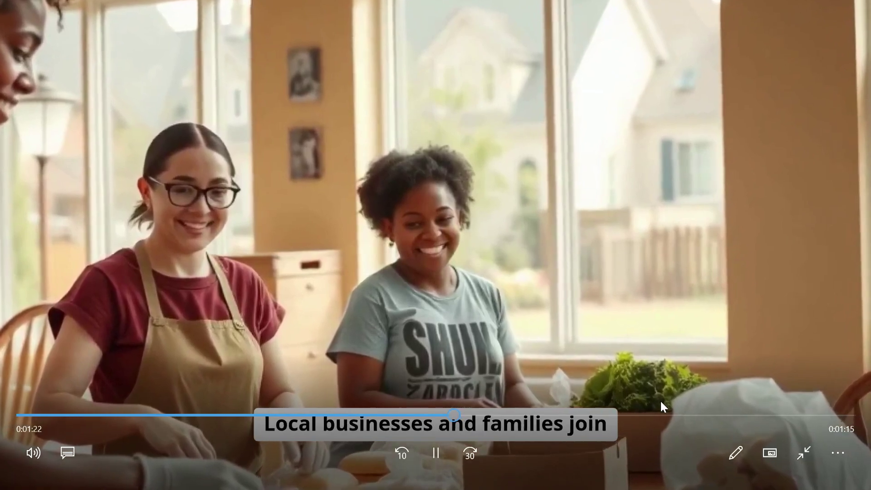
pyautogui.click(646, 414)
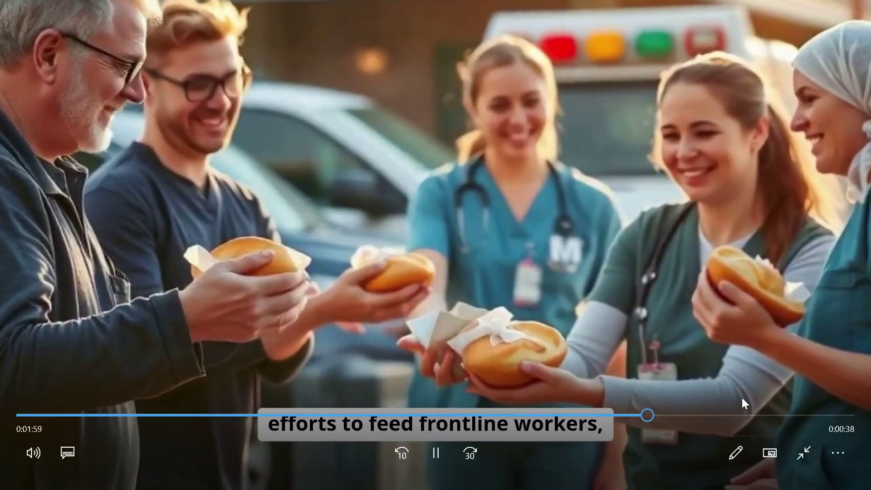
pyautogui.click(764, 415)
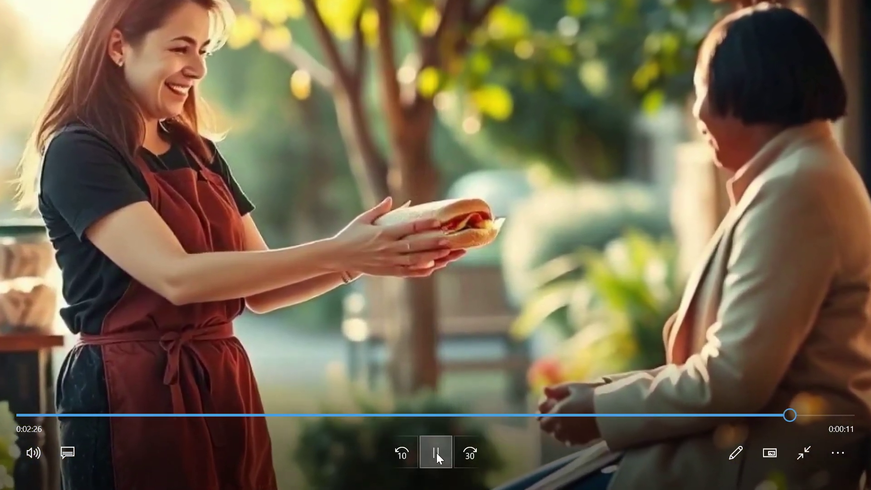
pyautogui.click(436, 453)
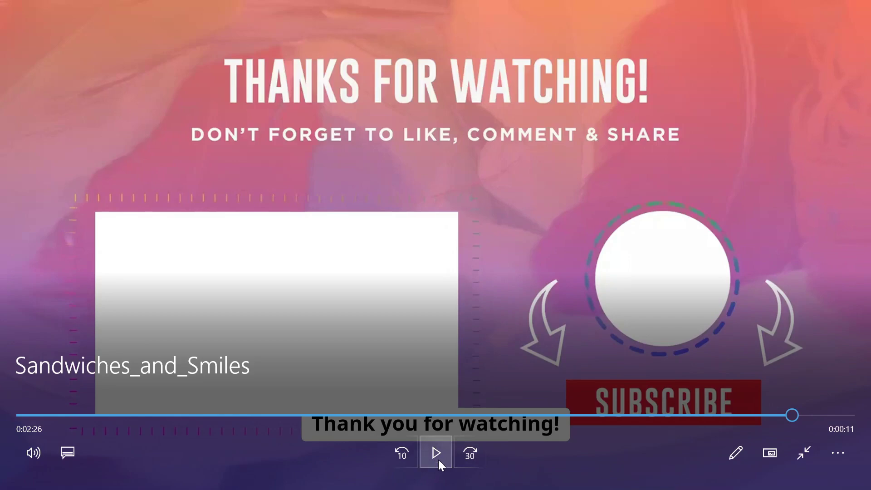
pyautogui.click(438, 459)
pyautogui.click(438, 459)
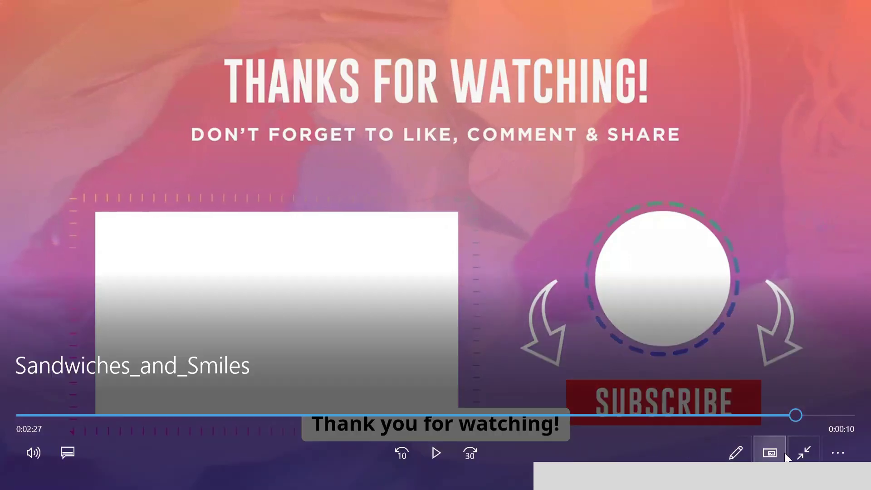
pyautogui.click(800, 451)
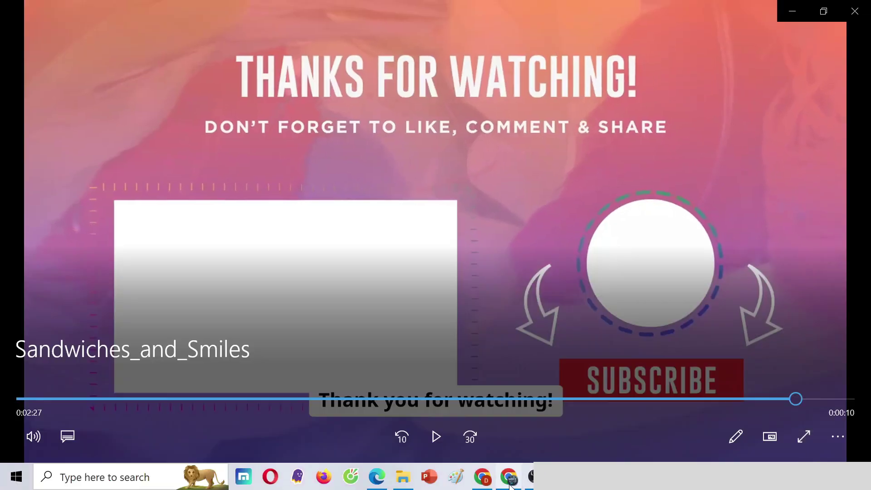
# Return to the browser and, in the Sandwiches and Smiles project, set the Section 2 clip at 0:21 to no animation during playback.
pyautogui.moveTo(511, 485)
pyautogui.click(456, 404)
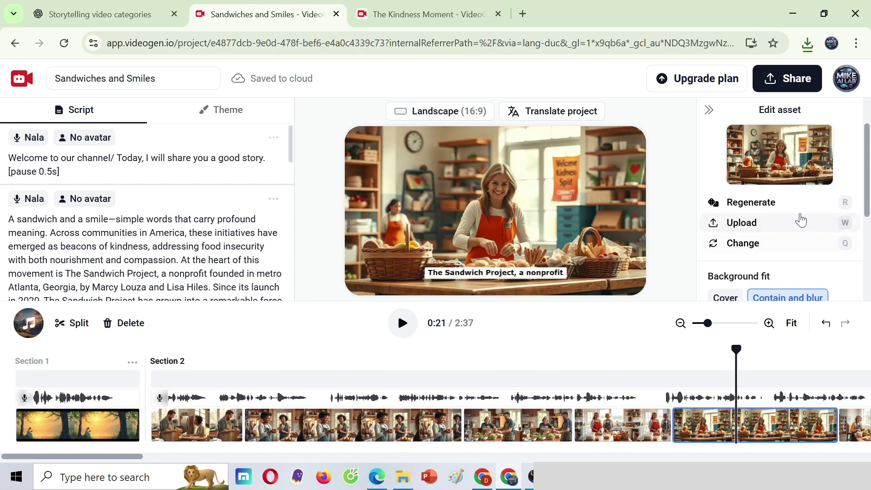
pyautogui.scroll(-4, 800, 220)
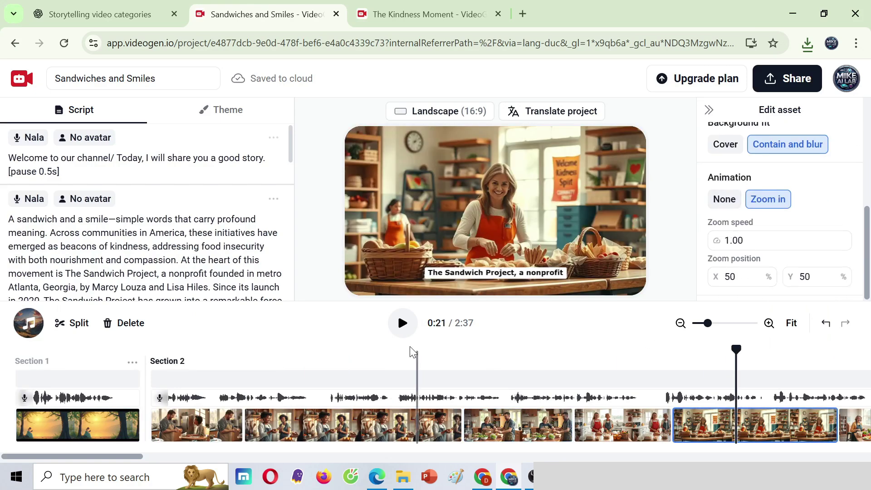
pyautogui.click(403, 323)
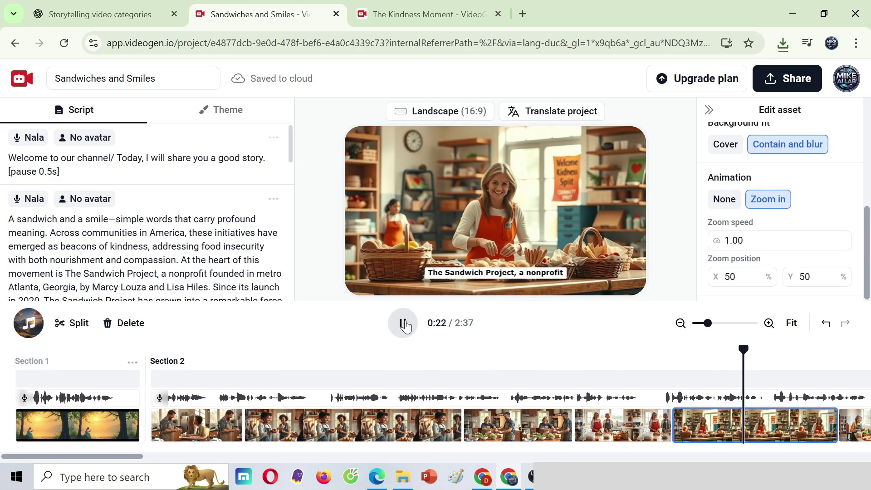
pyautogui.click(721, 205)
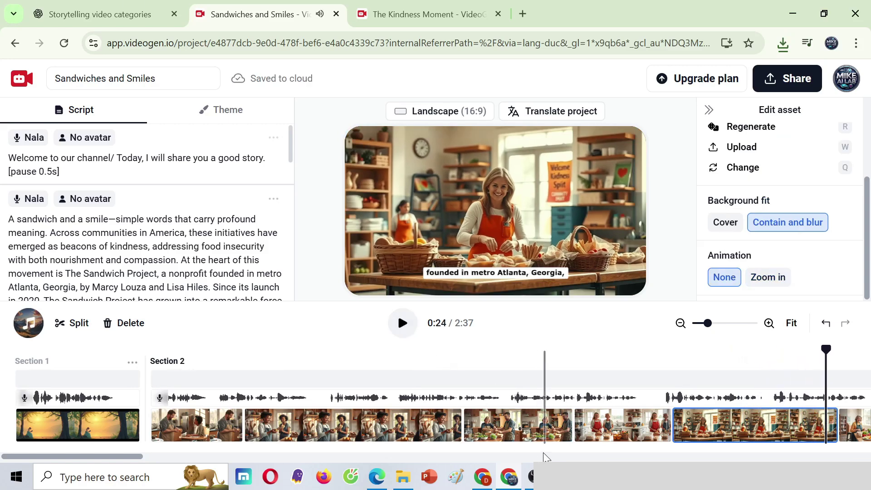
# Set the next Section 2 clip's zoom position to X 20% and Y 20%, and play the clip to check the zoom.
pyautogui.click(135, 426)
pyautogui.hscroll(5, 504, 415)
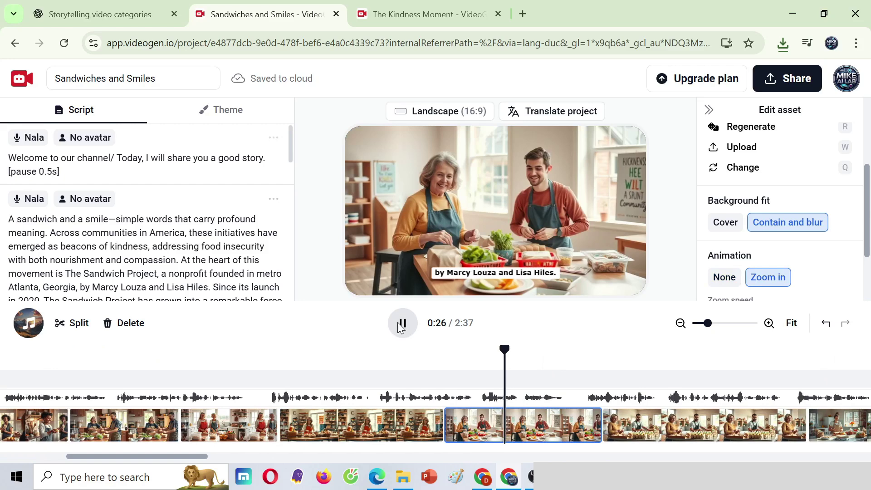
pyautogui.click(401, 325)
pyautogui.scroll(-2, 781, 248)
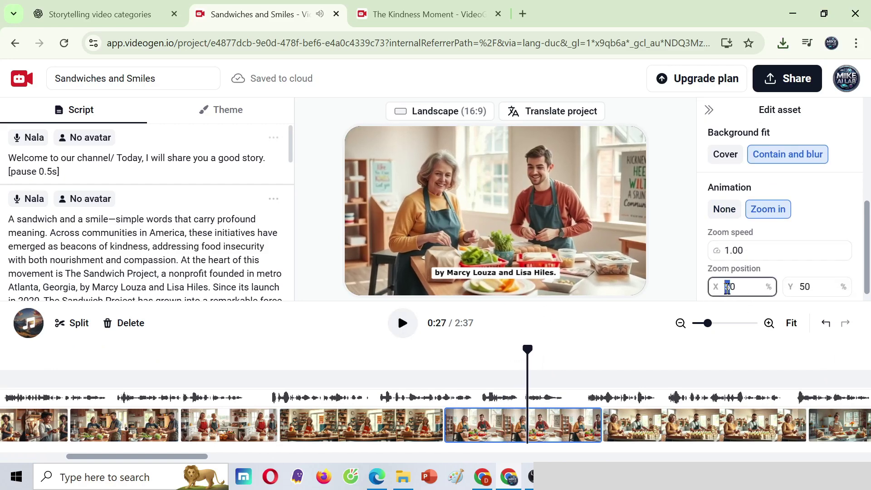
pyautogui.write('2')
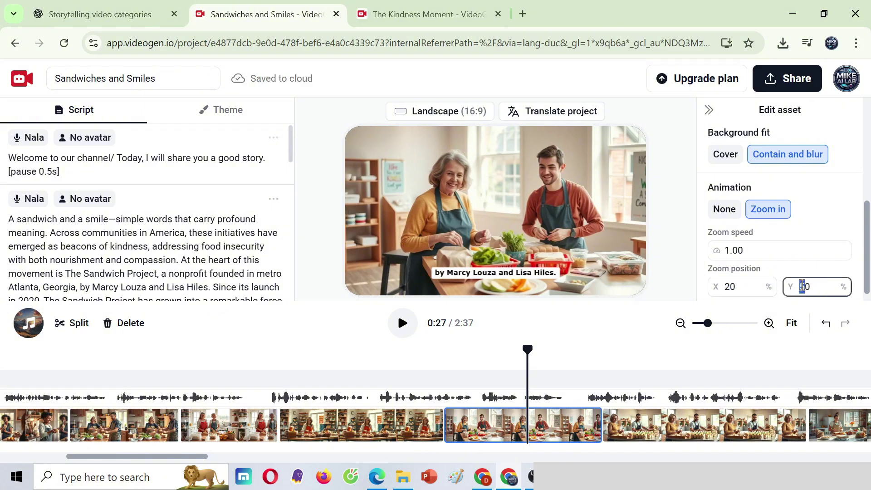
pyautogui.write('2')
pyautogui.click(403, 325)
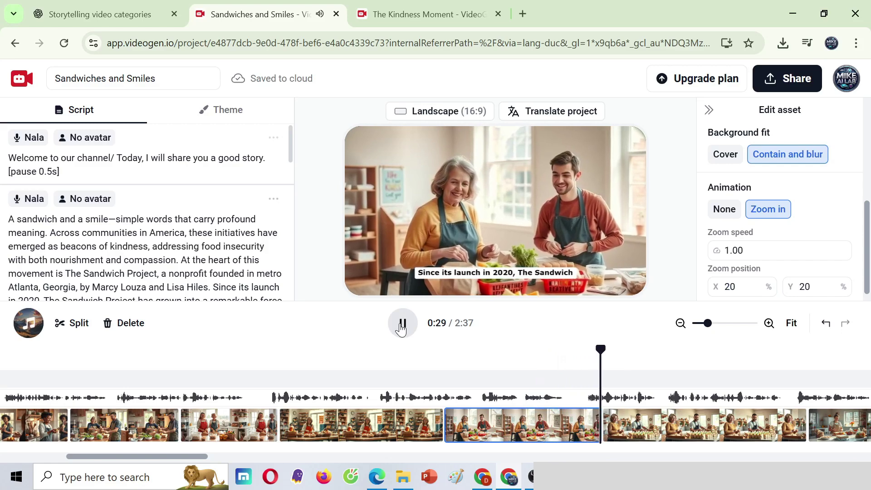
pyautogui.click(402, 324)
# Check the outro clip in Section 7 and set the last clip of Section 6 to no animation.
pyautogui.moveTo(176, 463); pyautogui.dragTo(852, 458)
pyautogui.click(720, 424)
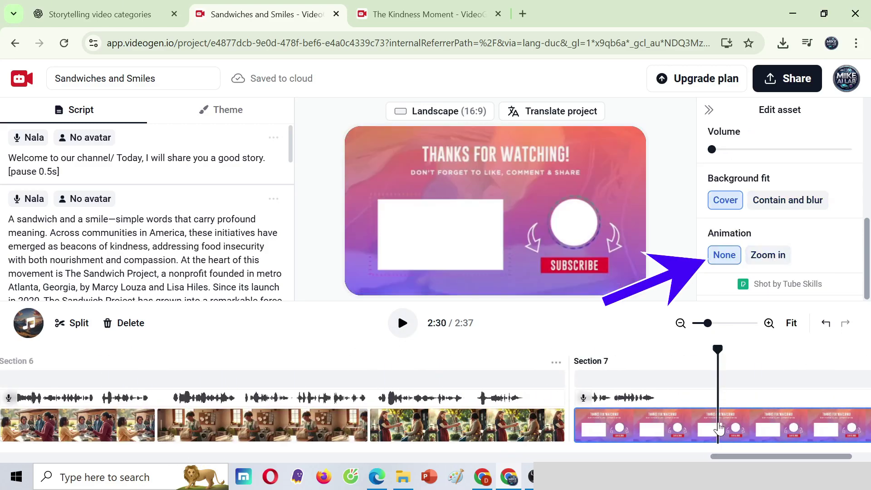
pyautogui.click(366, 414)
pyautogui.click(415, 327)
pyautogui.click(415, 327)
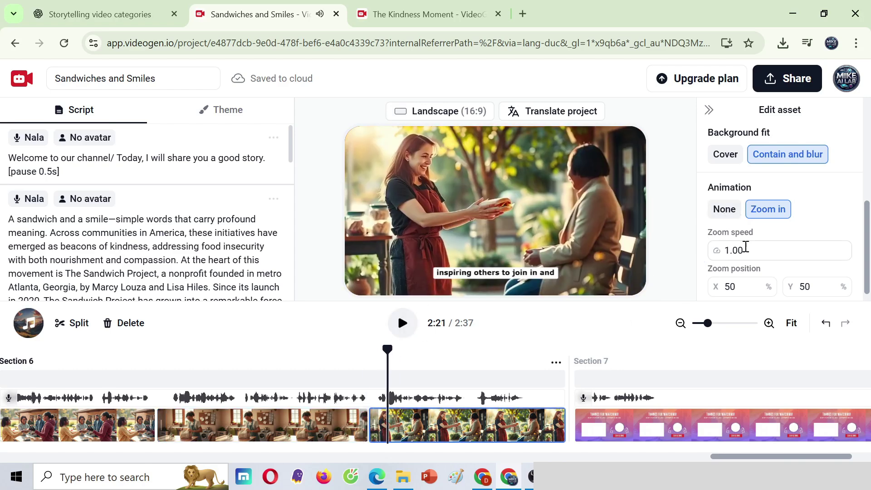
pyautogui.click(728, 212)
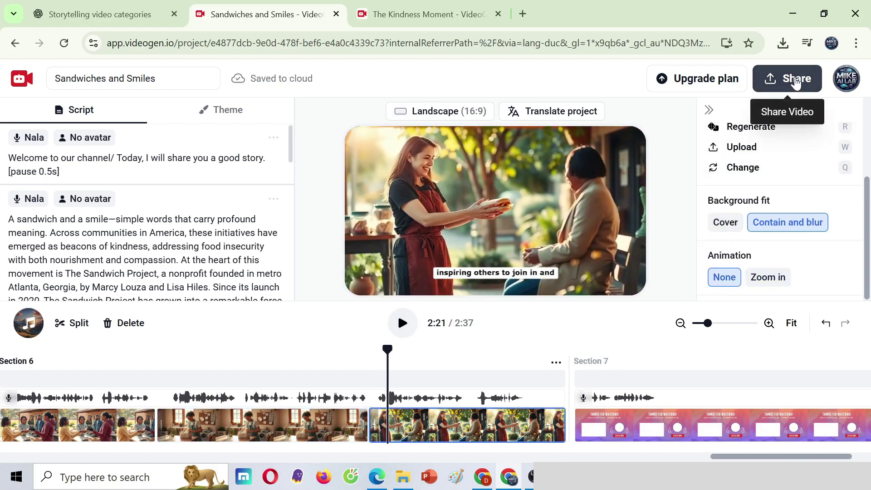
# Review the download options for Sandwiches and Smiles and check the export progress of The Kindness Moment.
pyautogui.click(796, 82)
pyautogui.click(633, 240)
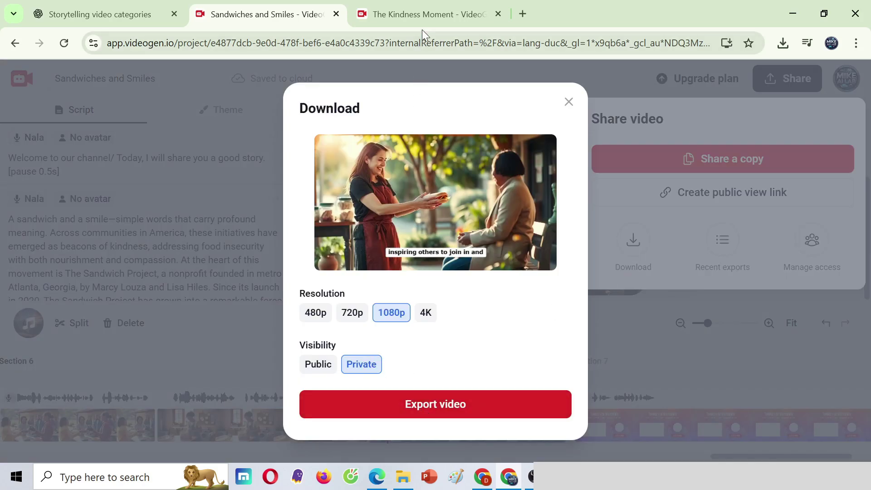
pyautogui.click(569, 101)
pyautogui.hotkey('ctrl', 'Tab')
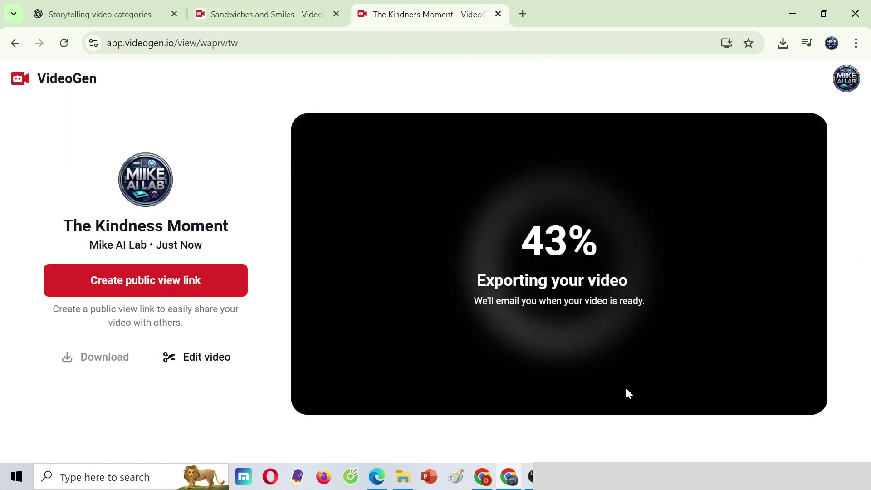
# Switch to ChatGPT, send the request "7, and 1000 words" for a longer script, and read through it to the outro.
pyautogui.click(111, 18)
pyautogui.click(406, 217)
pyautogui.scroll(10, 406, 218)
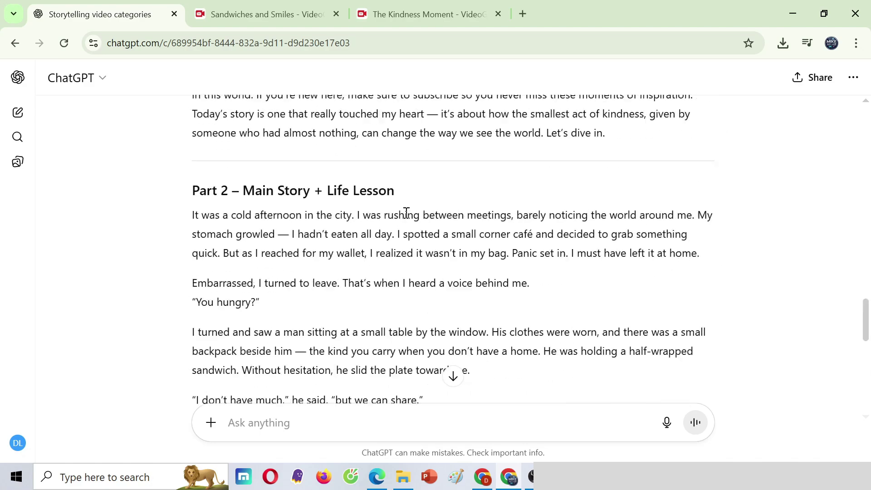
pyautogui.scroll(15, 406, 213)
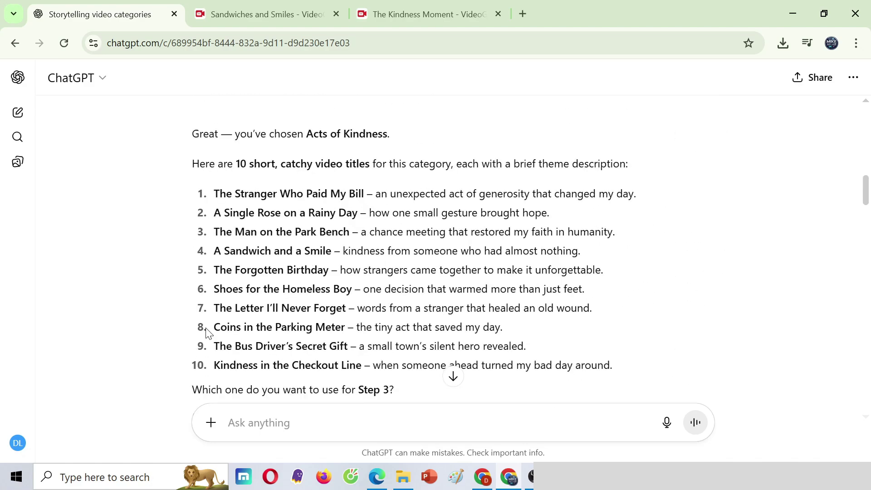
pyautogui.scroll(-20, 393, 342)
pyautogui.click(307, 418)
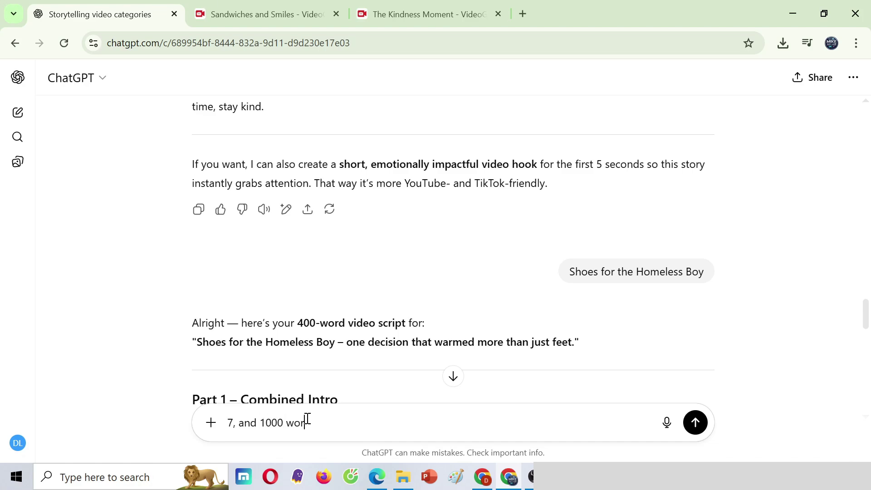
pyautogui.press('Return')
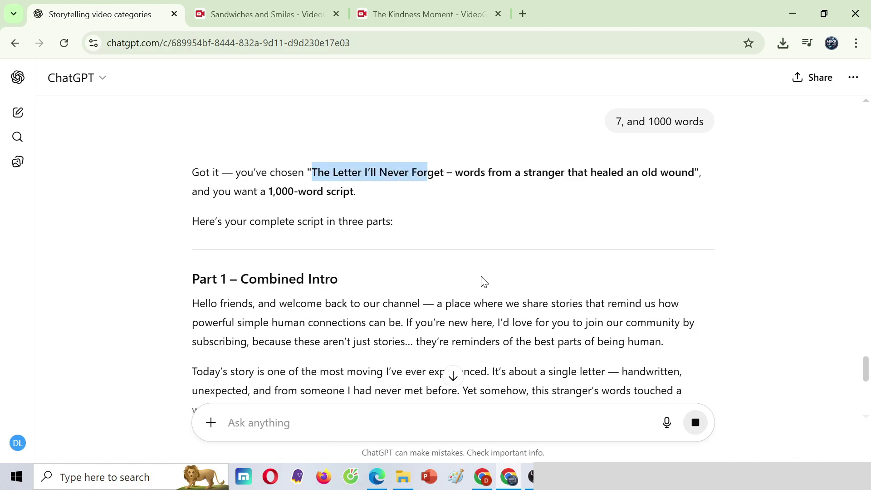
pyautogui.scroll(-2, 482, 282)
pyautogui.scroll(-10, 496, 312)
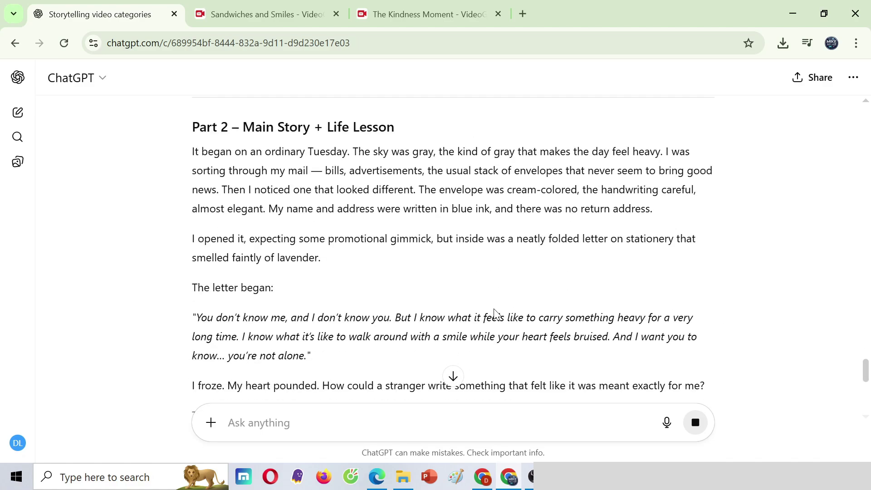
pyautogui.scroll(-13, 502, 319)
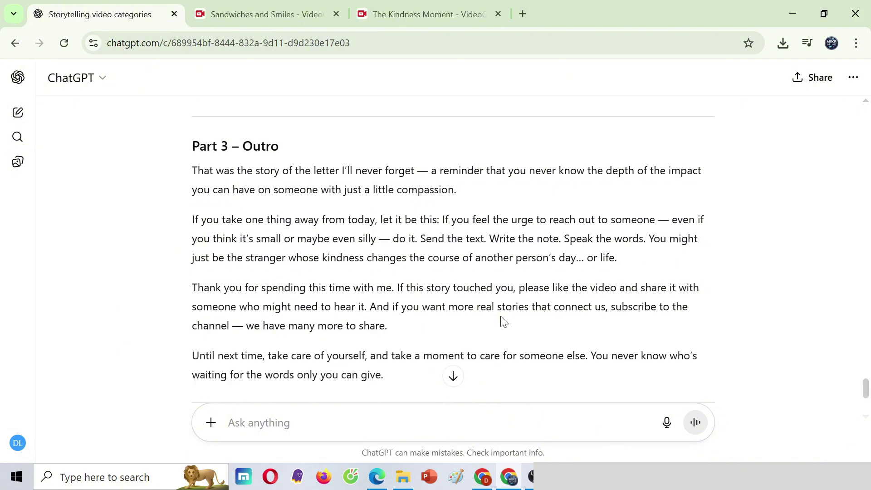
pyautogui.scroll(-4, 503, 321)
pyautogui.scroll(3, 503, 321)
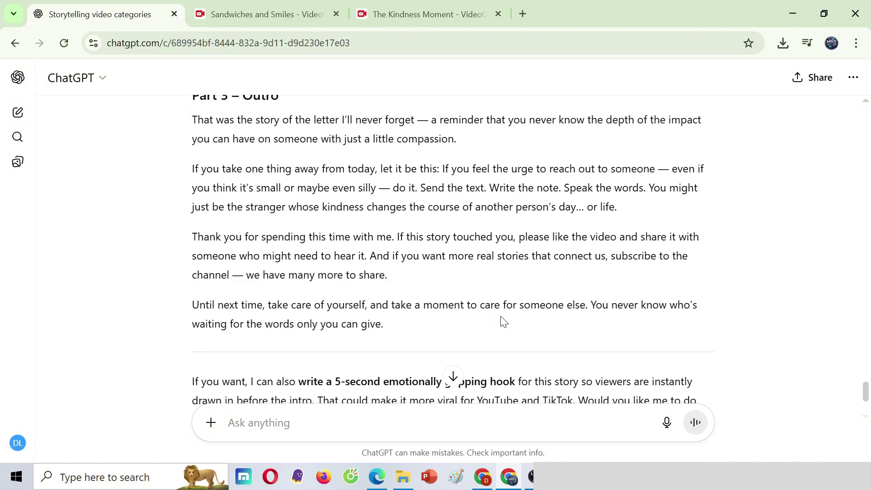
# Return to the exported The Kindness Moment in VideoGen and preview it at the start, around 0:23 and around 0:50, then pause it.
pyautogui.click(412, 18)
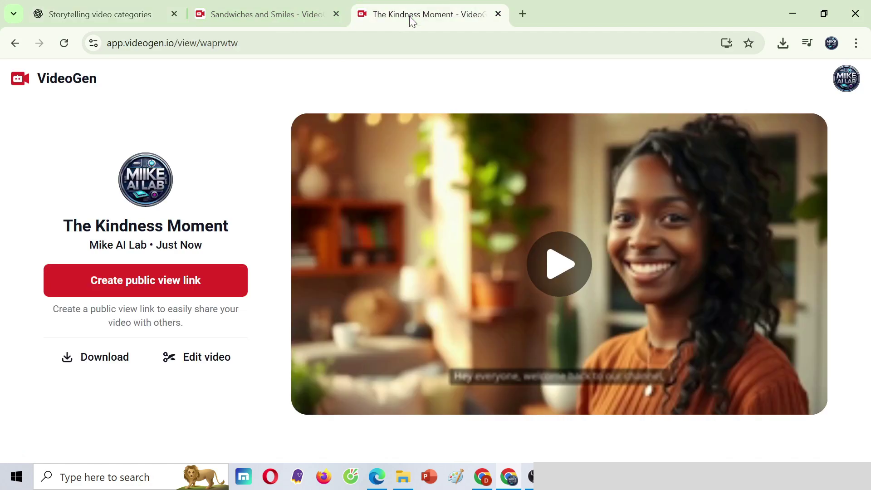
pyautogui.click(259, 18)
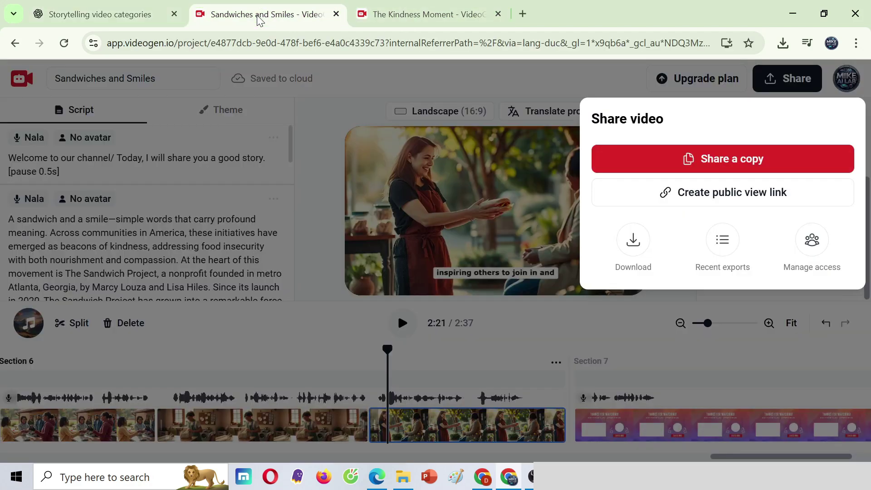
pyautogui.click(406, 16)
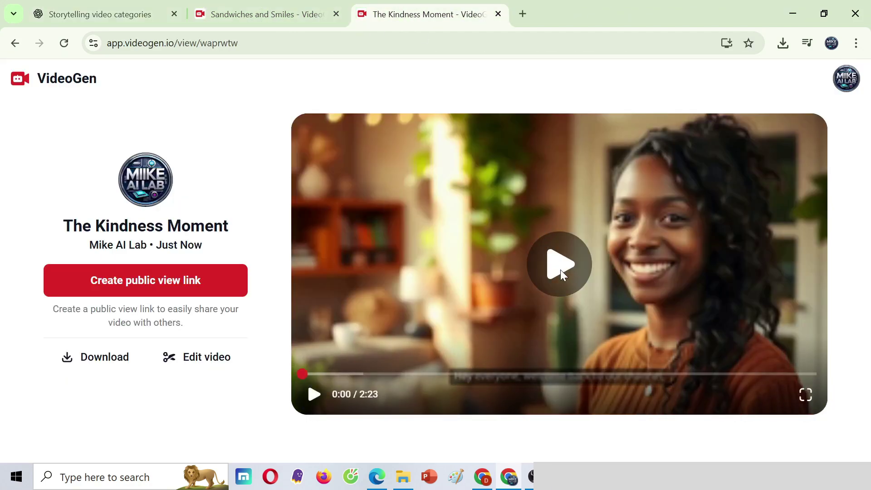
pyautogui.click(560, 269)
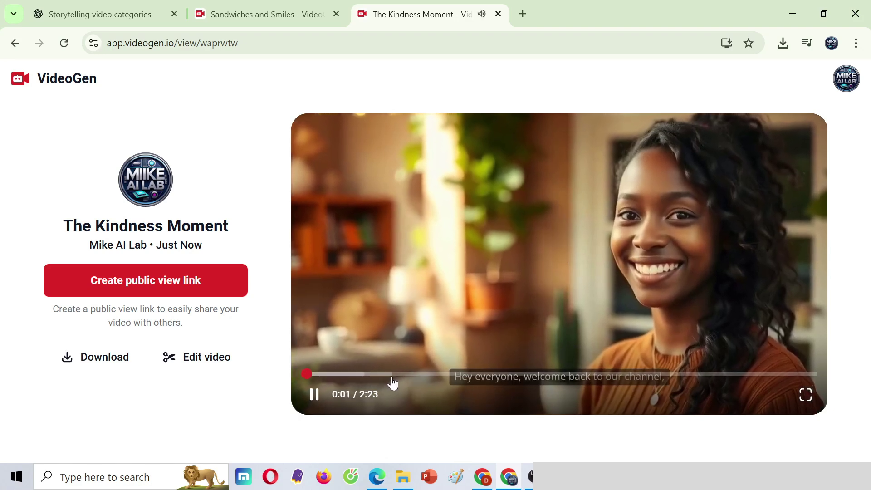
pyautogui.click(383, 379)
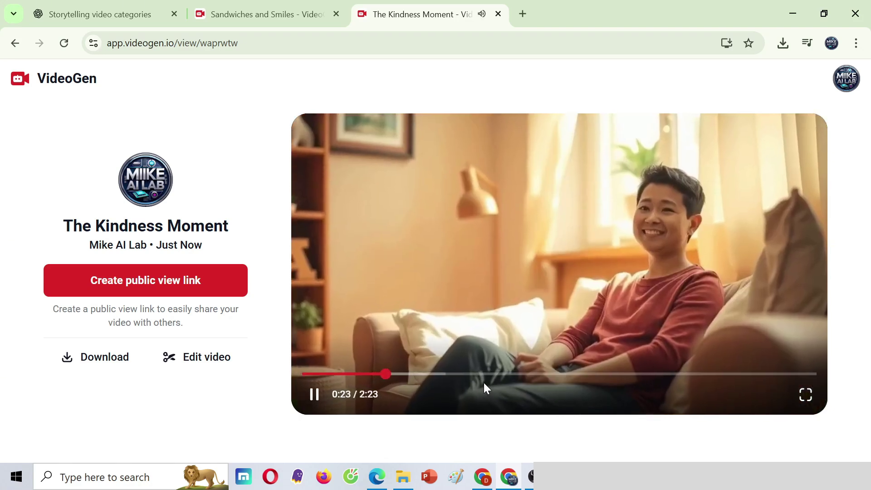
pyautogui.click(483, 383)
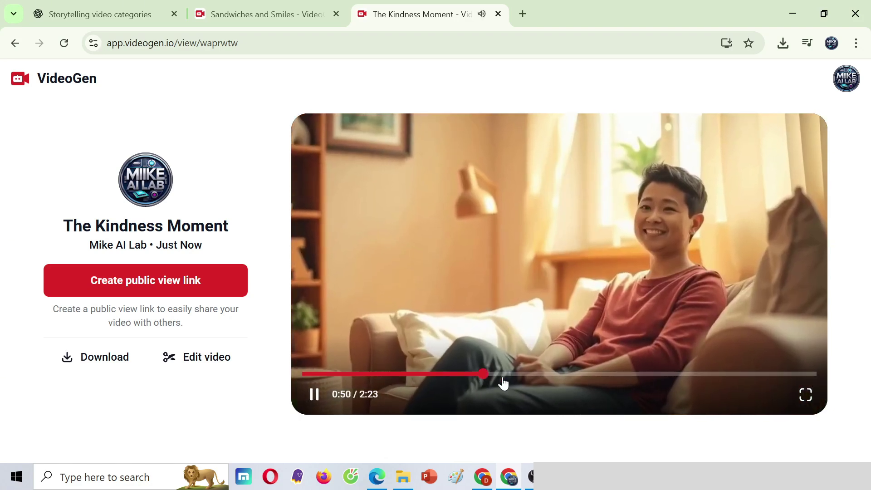
pyautogui.click(315, 398)
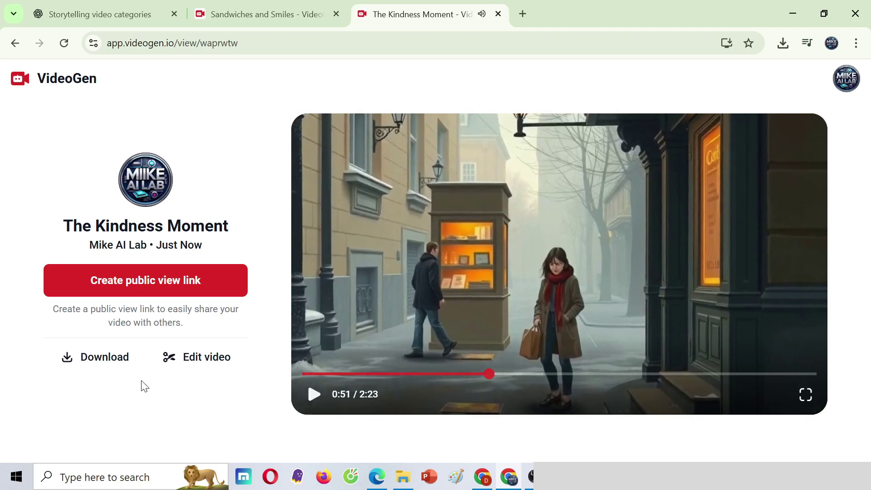
# Download The Kindness Moment and open the downloaded The_Kindness_Moment.mp4 file.
pyautogui.click(108, 363)
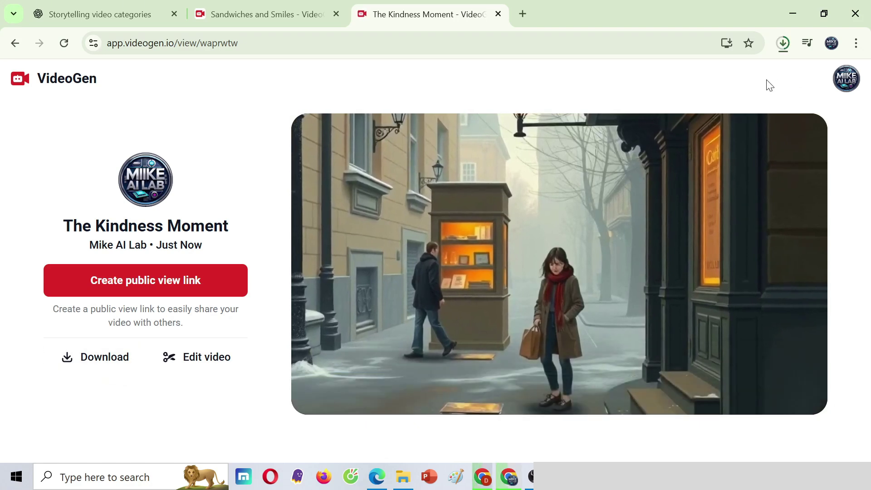
pyautogui.click(783, 45)
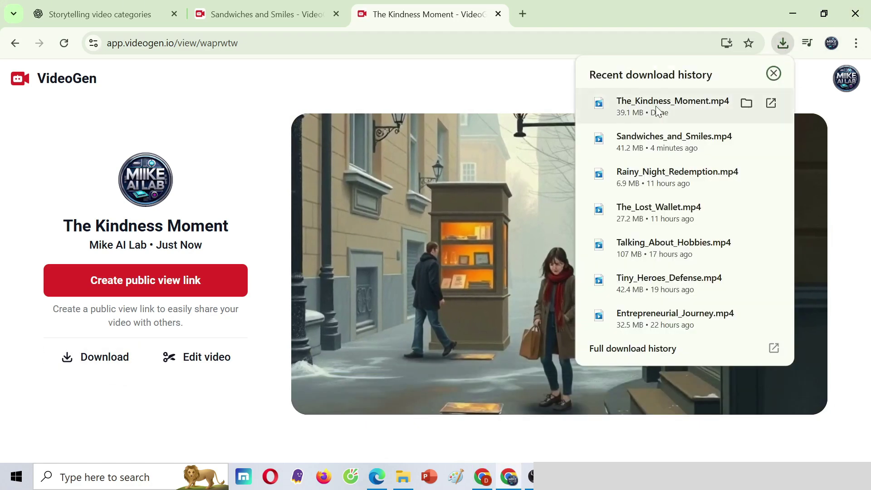
pyautogui.click(657, 105)
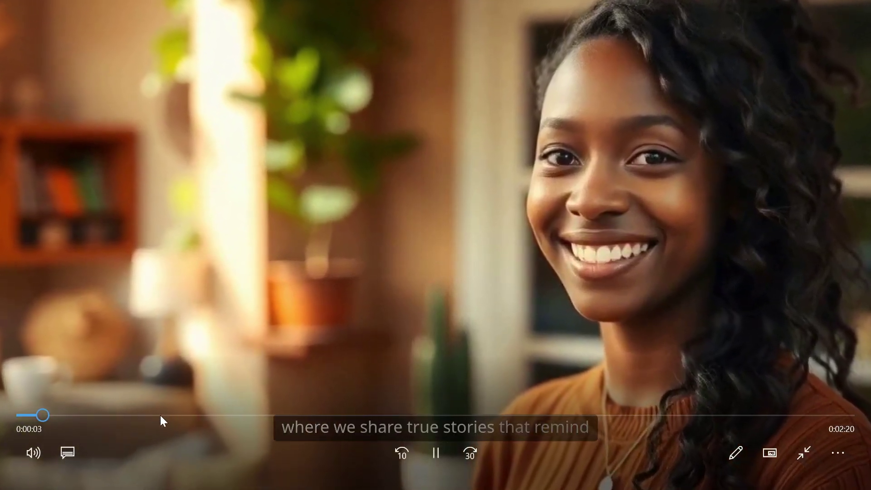
# Check several points of the downloaded video, from the early scenes to the closing screen, and pause it there.
pyautogui.click(161, 415)
pyautogui.click(398, 415)
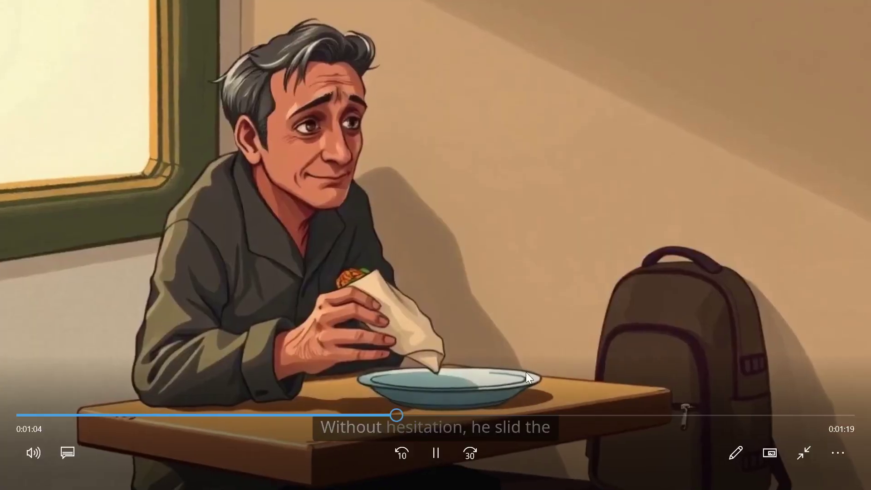
pyautogui.click(688, 415)
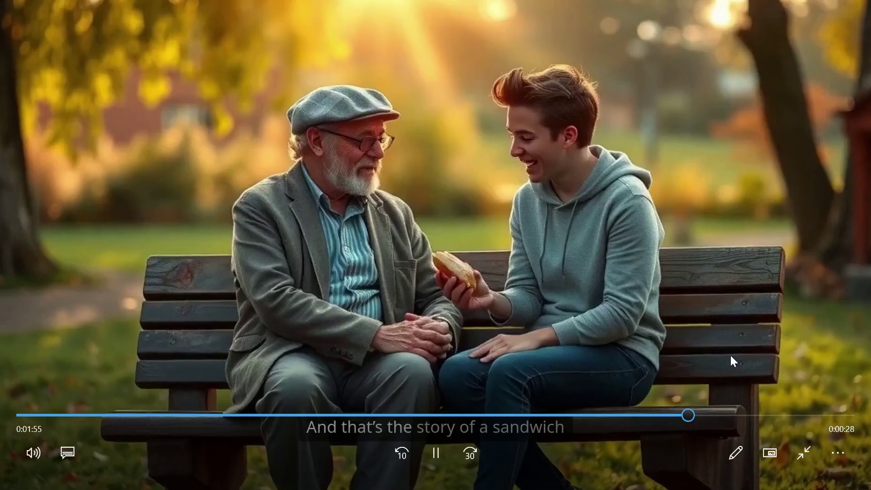
pyautogui.click(788, 415)
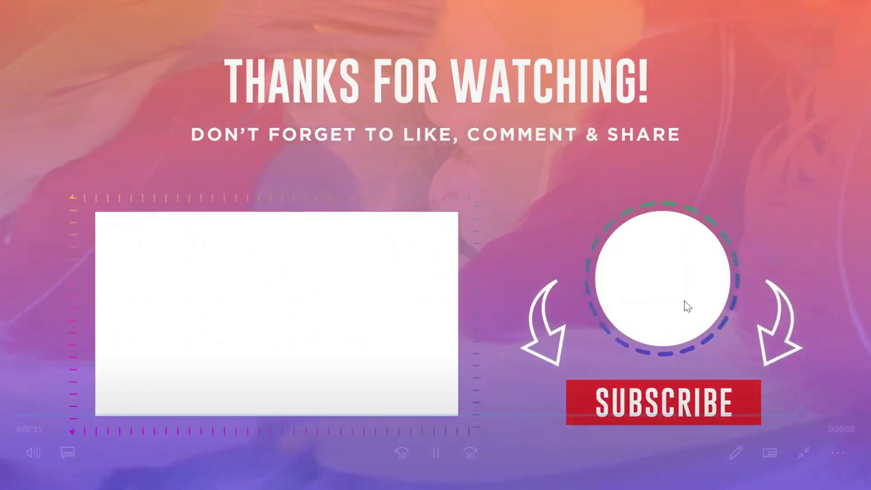
pyautogui.click(428, 454)
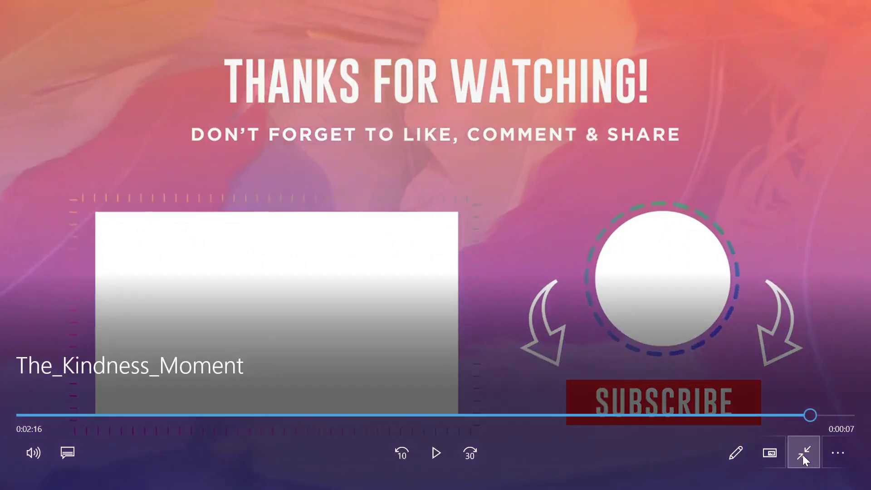